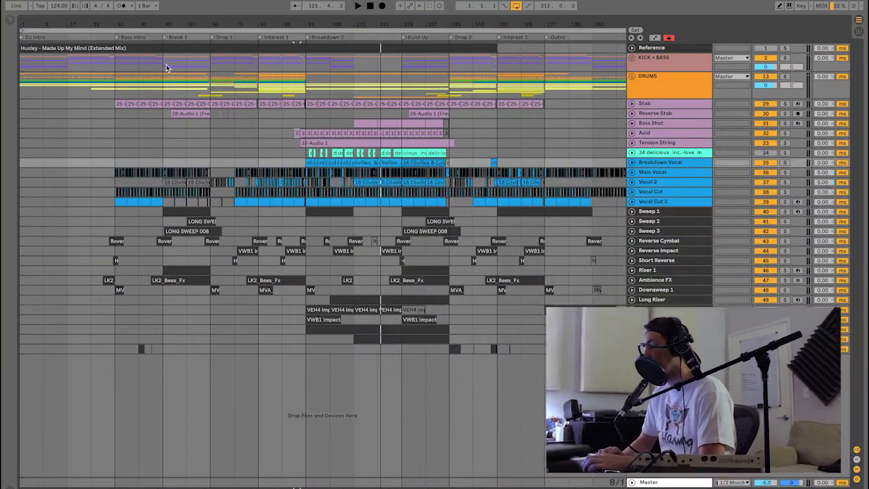
Play the full arrangement from the start of the Bass Intro section.
left_click(165, 68)
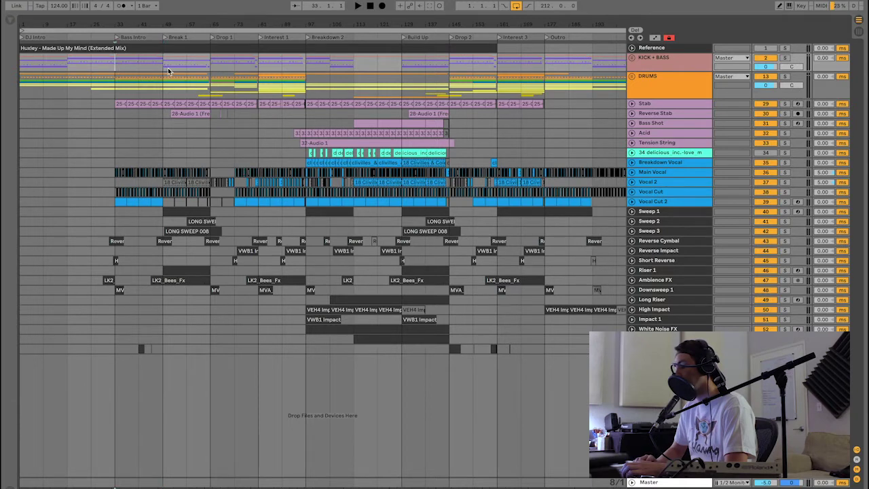
key("space")
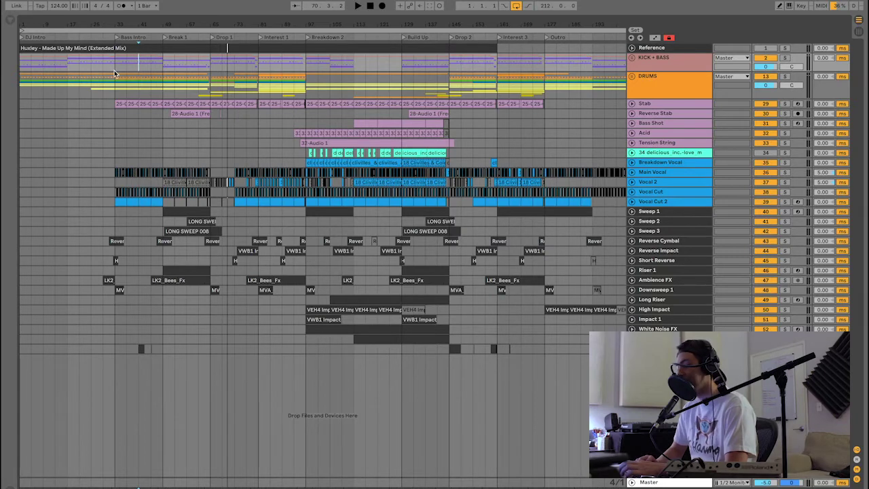
Unfold the KICK + BASS group, select its Drop 1 section, and play it with the group soloed.
scroll(137, 107, "up", 3)
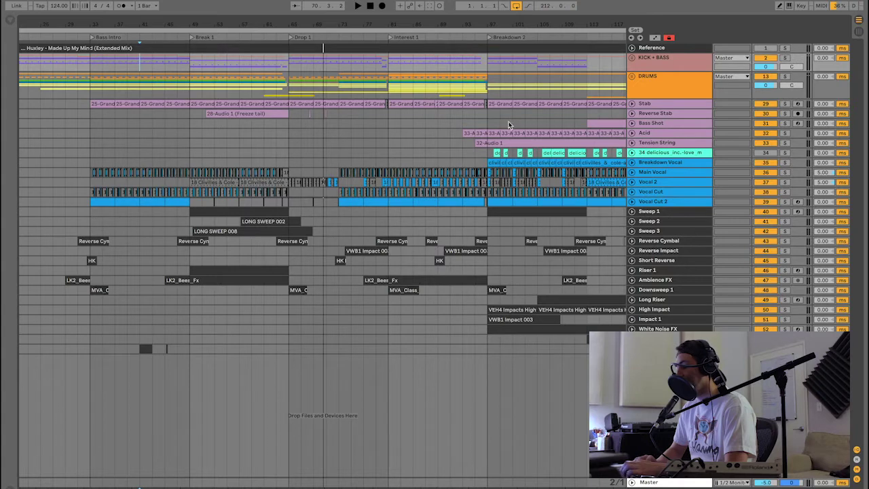
left_click(632, 58)
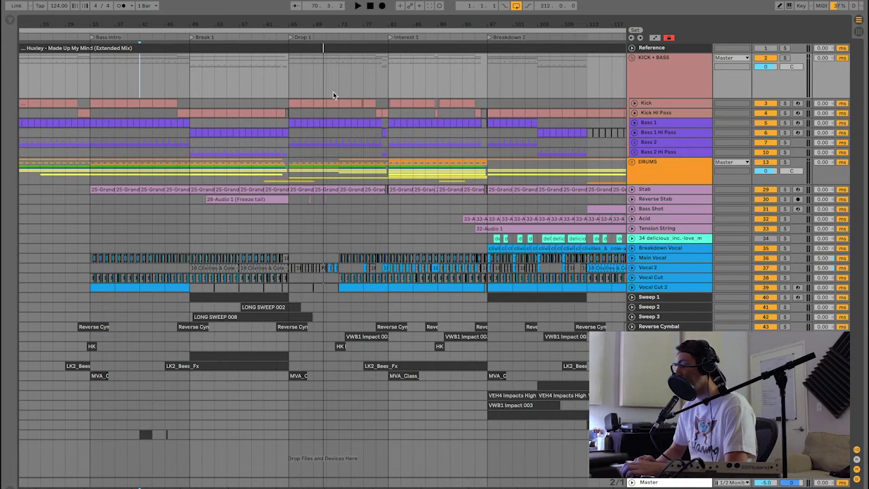
left_click_drag(291, 84, 393, 88)
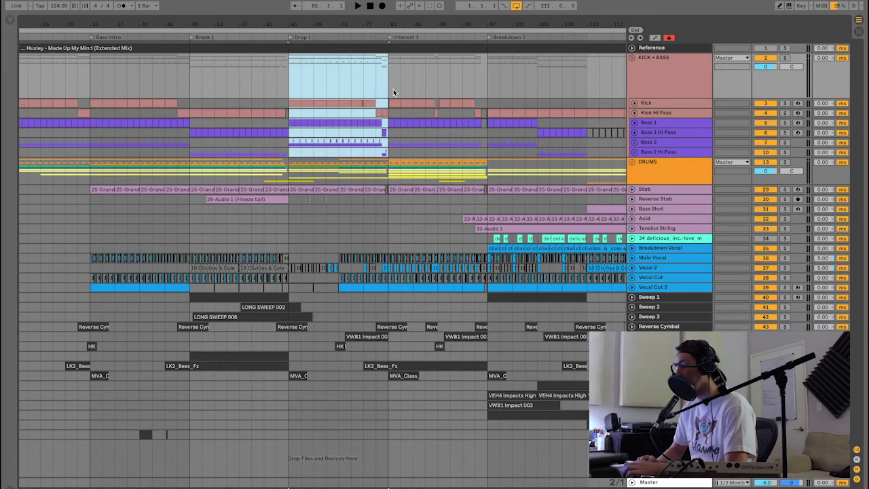
left_click(650, 80)
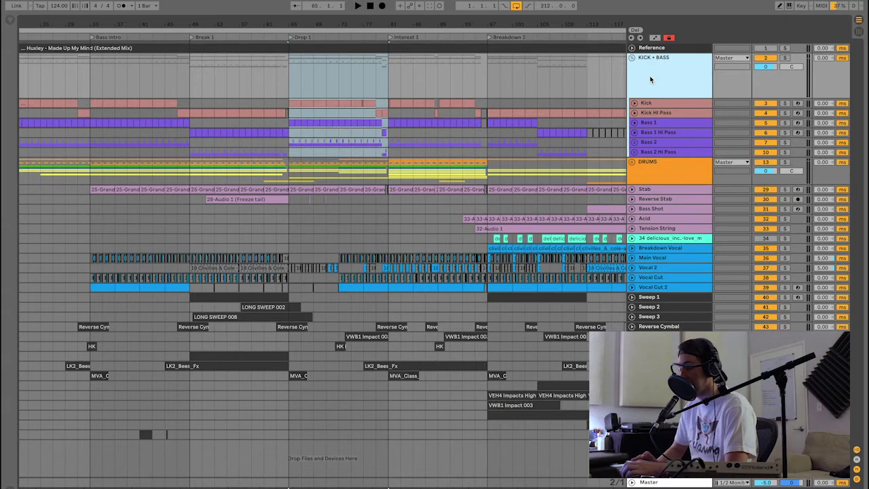
key("s")
key("space")
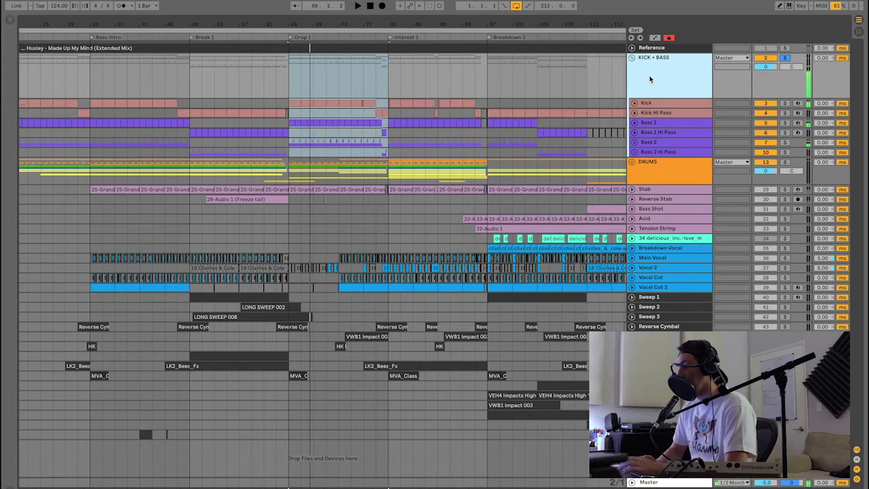
Select the first eight bars of Drop 1, from bar 65 to 73, across all tracks in the KICK + BASS group.
scroll(298, 88, "up", 3)
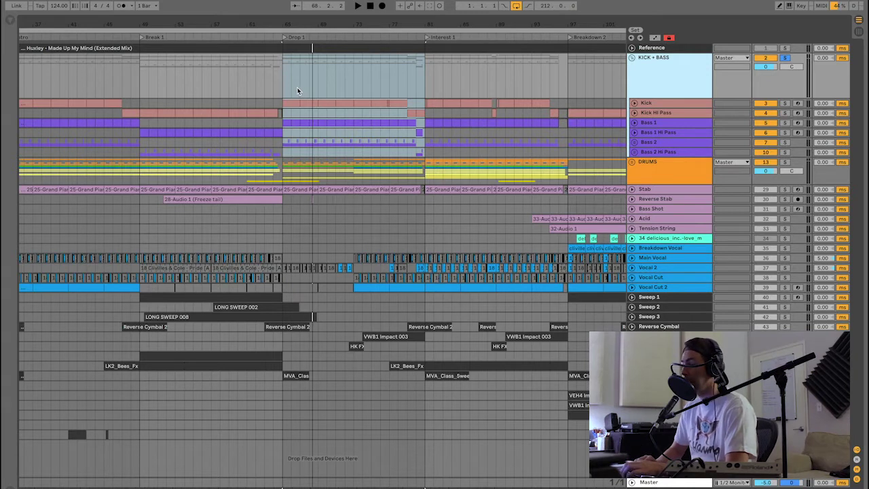
left_click_drag(282, 80, 424, 152)
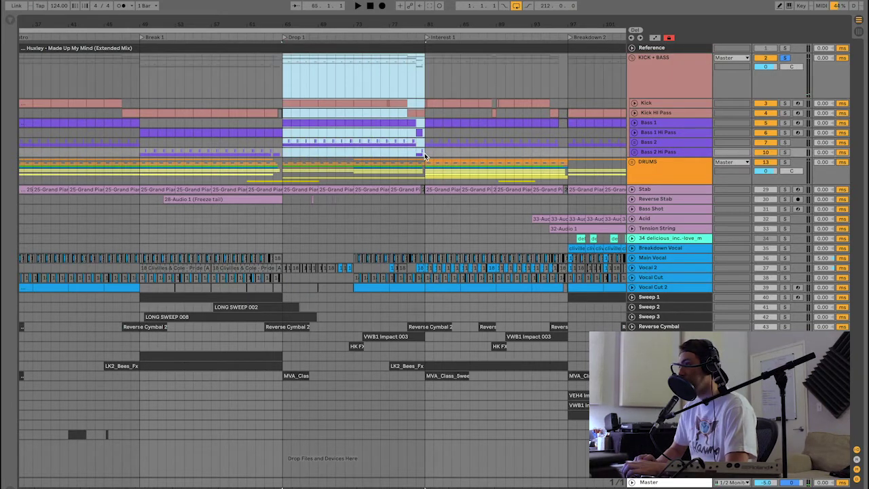
left_click_drag(293, 83, 356, 151)
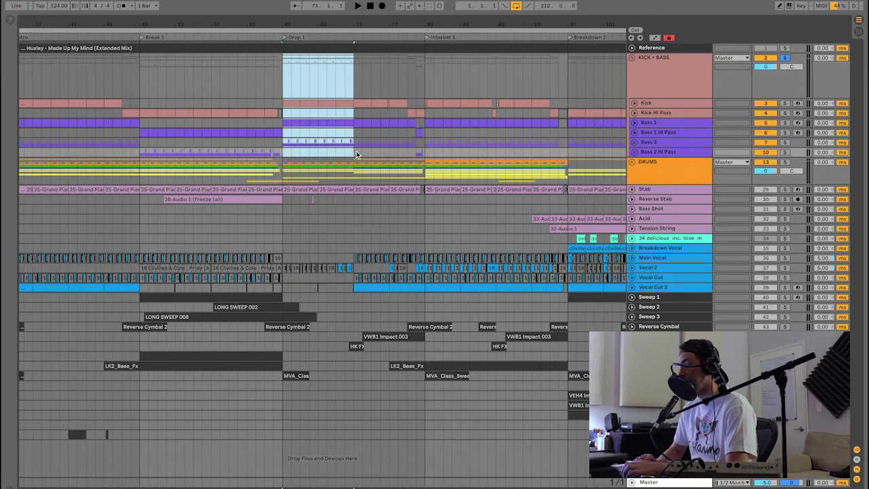
left_click_drag(282, 77, 355, 152)
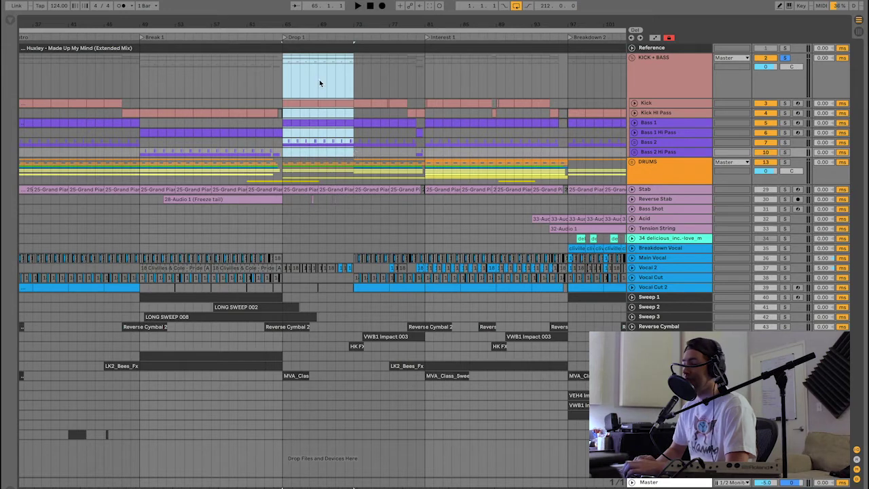
left_click_drag(284, 83, 353, 152)
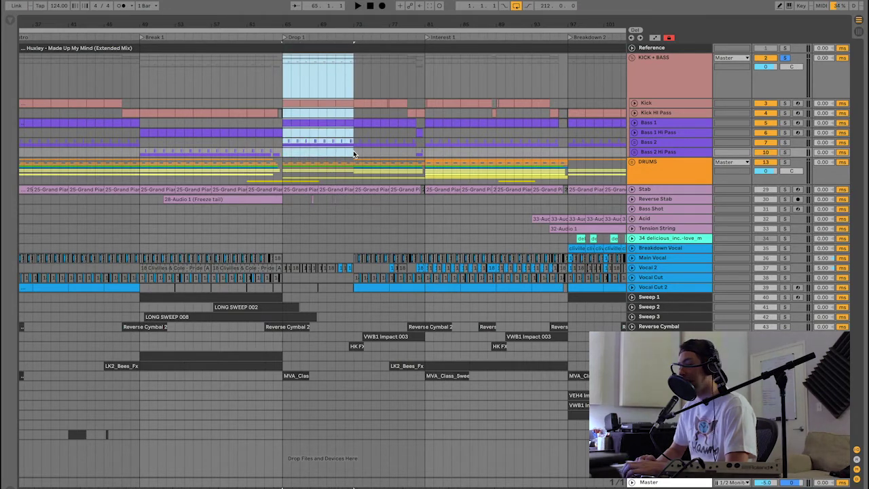
left_click(288, 89)
left_click_drag(288, 90, 354, 152)
left_click_drag(281, 85, 355, 152)
left_click_drag(279, 72, 353, 154)
left_click_drag(283, 77, 354, 151)
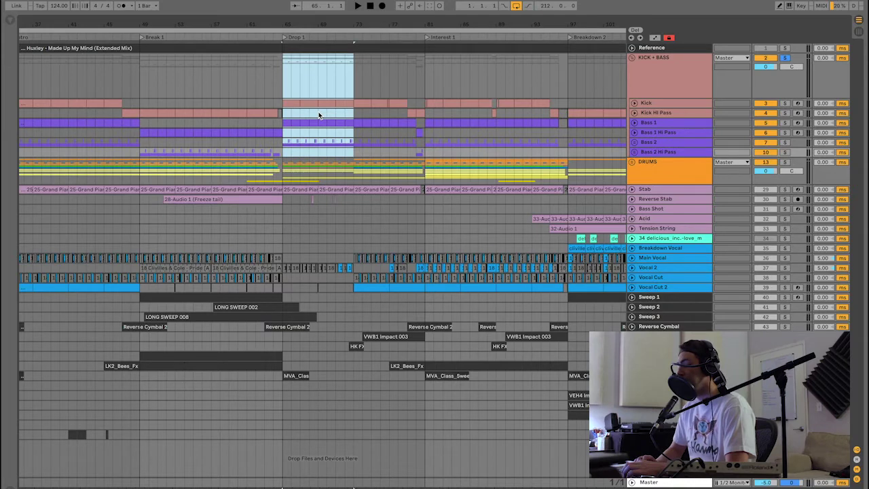
Unfold the Bass 1 track and the Bass 2 group, and show the device chain of Bass 1.
key("z")
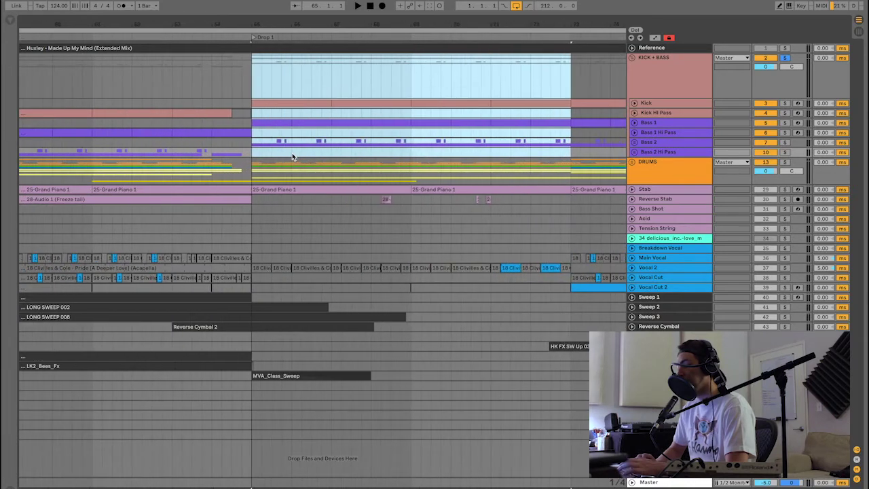
left_click(635, 124)
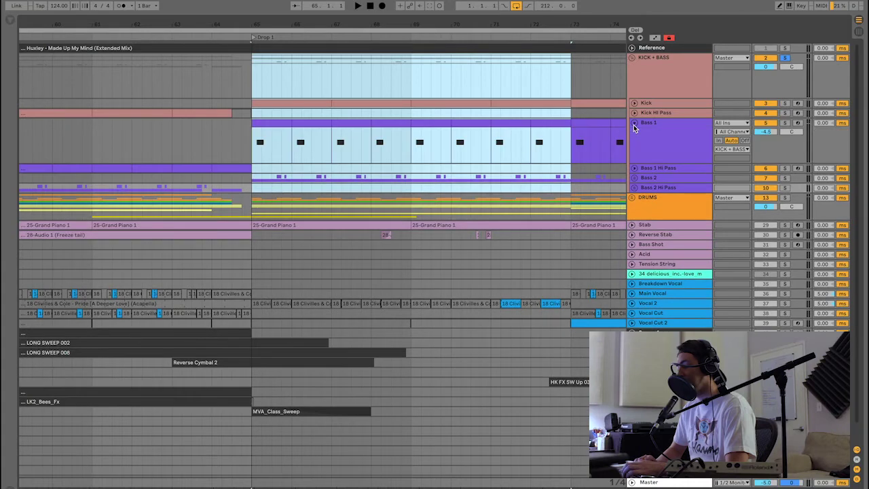
left_click(635, 178)
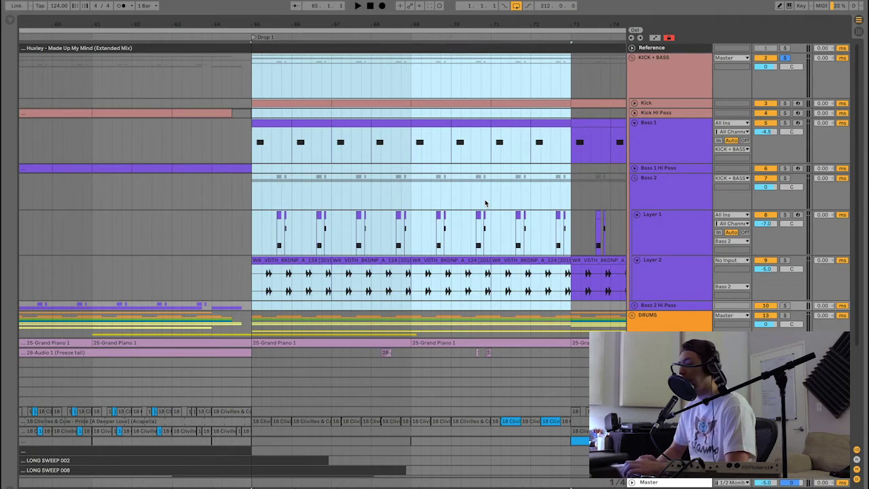
left_click(647, 105)
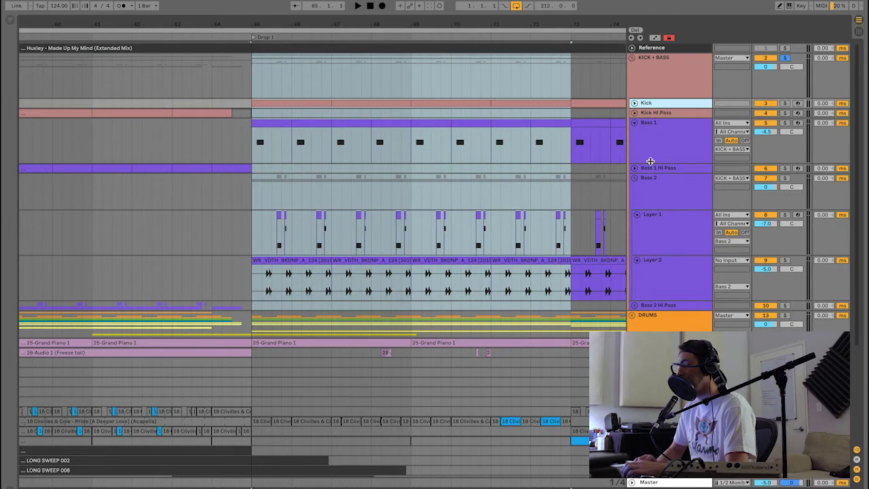
left_click(652, 142)
double_click(652, 141)
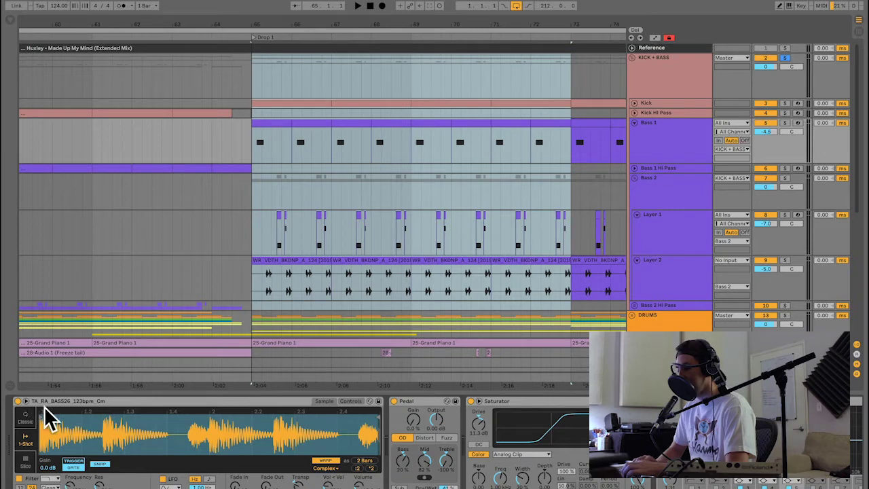
Solo the Kick track and play it from the start of Drop 1.
left_click(268, 101)
key("space")
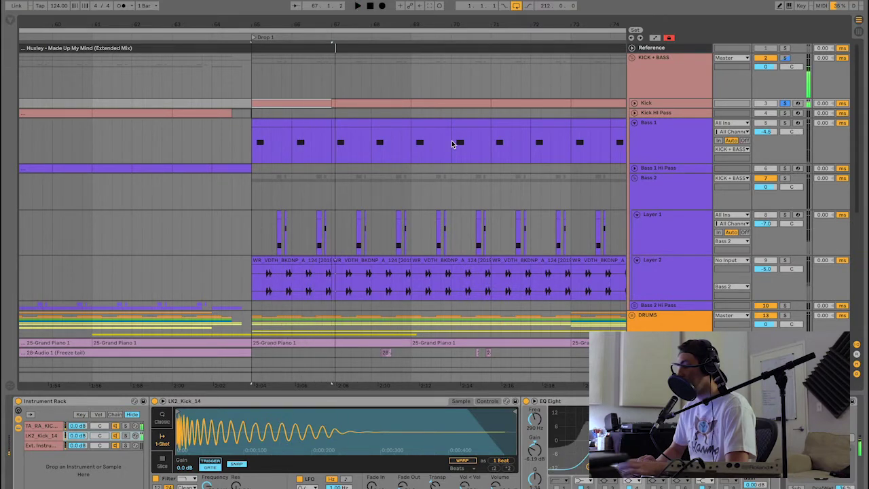
key("space")
Unfold the Kick track and examine its device chain from the Instrument Rack through the EQ Eights, Pedal, Saturator and Compressor.
left_click(268, 124)
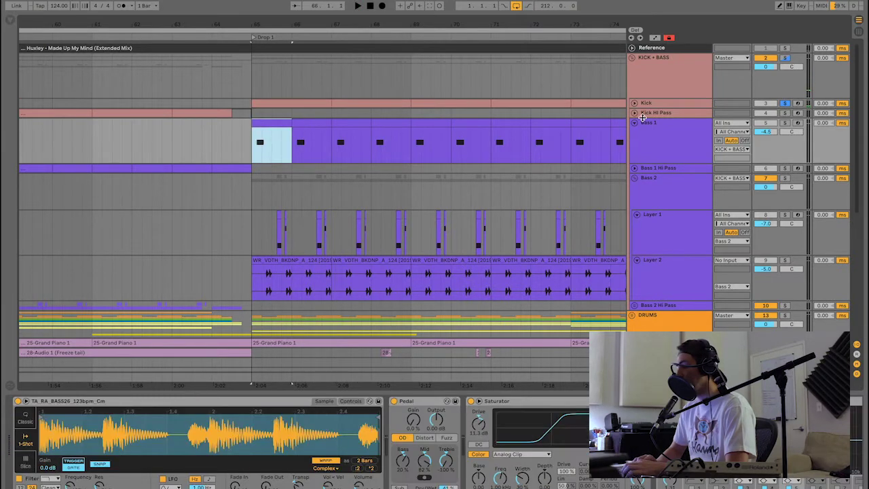
left_click(634, 103)
left_click(660, 111)
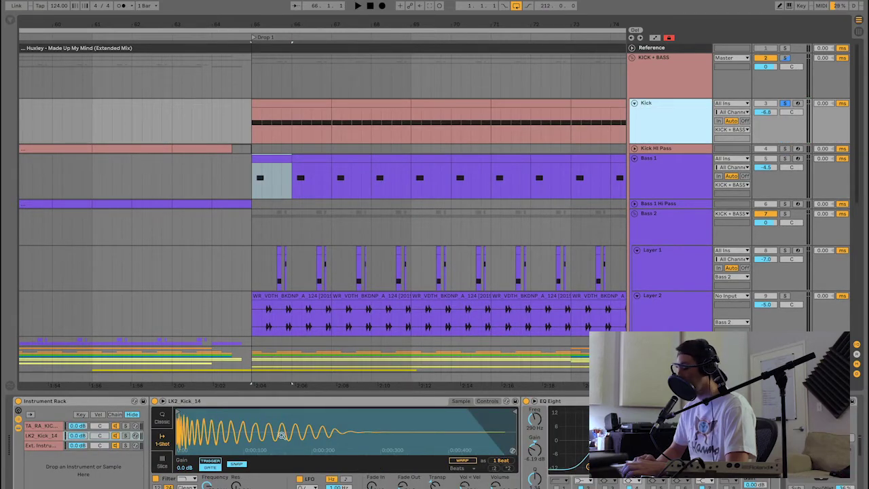
scroll(265, 435, "right", 10)
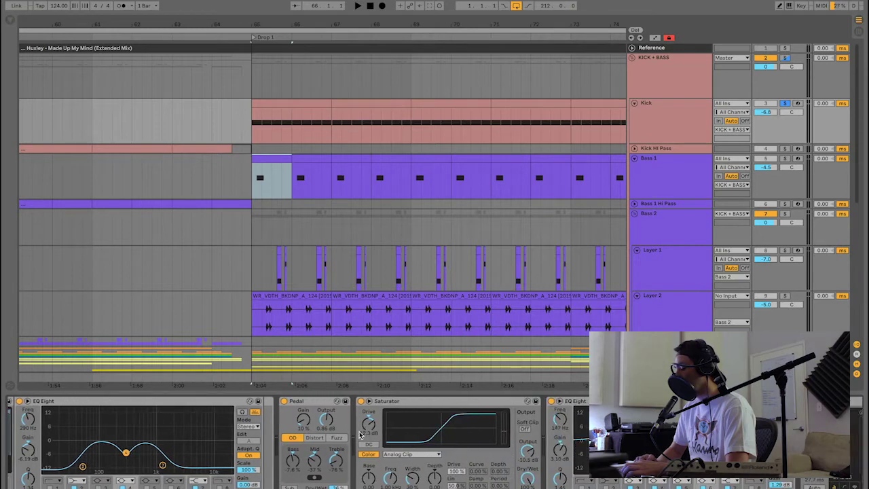
scroll(472, 468, "right", 8)
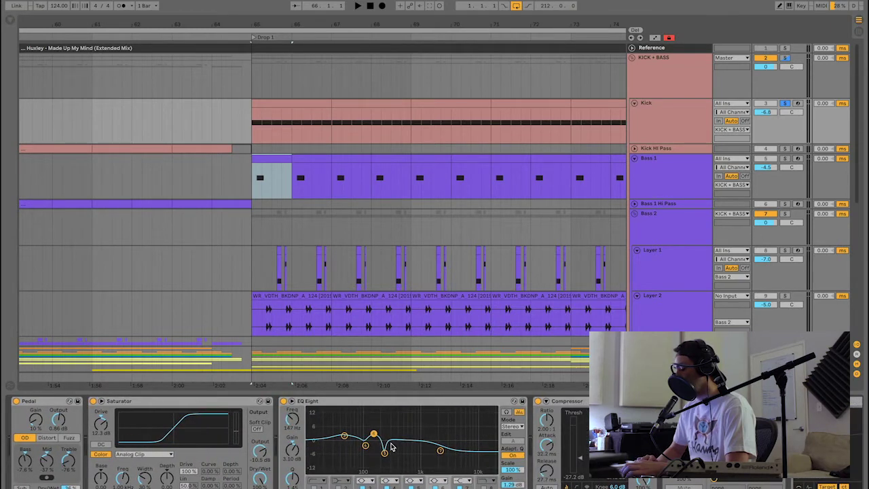
scroll(430, 442, "right", 4)
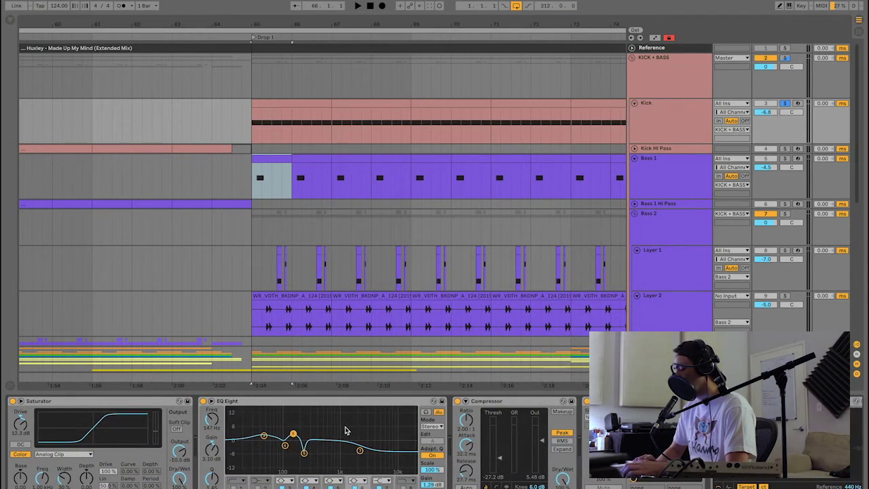
scroll(345, 431, "right", 4)
scroll(480, 438, "right", 4)
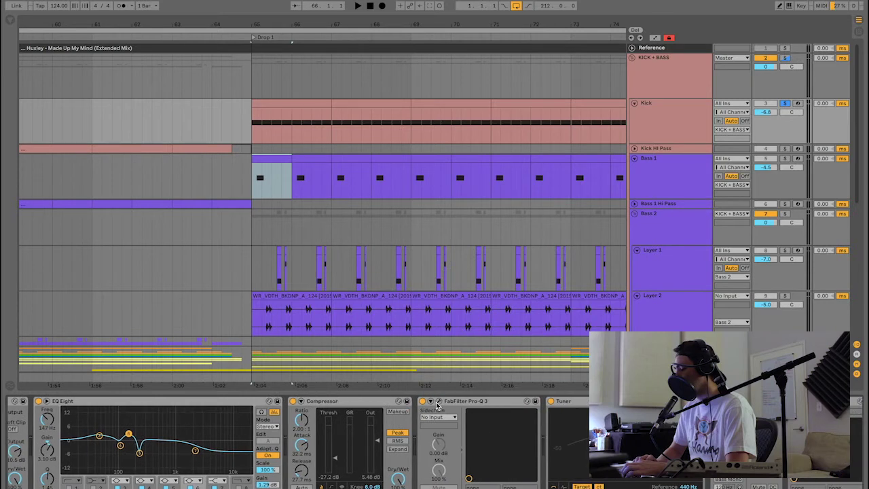
left_click(438, 402)
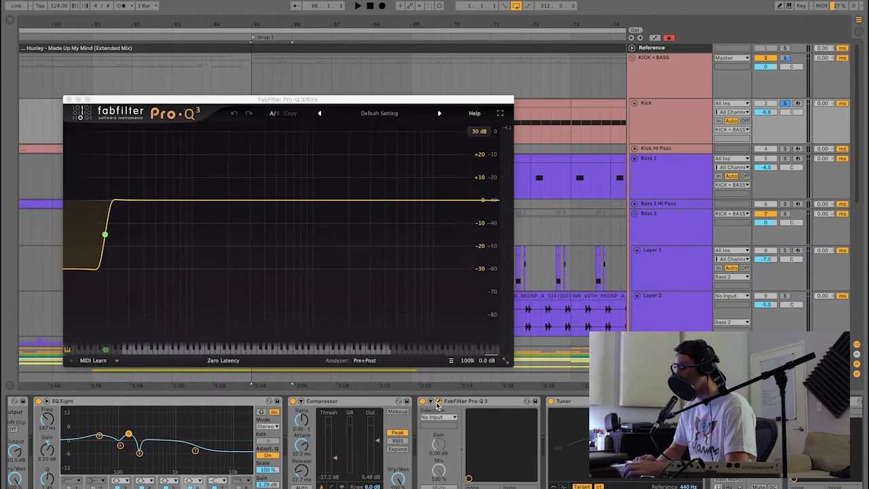
left_click(69, 101)
scroll(550, 440, "right", 12)
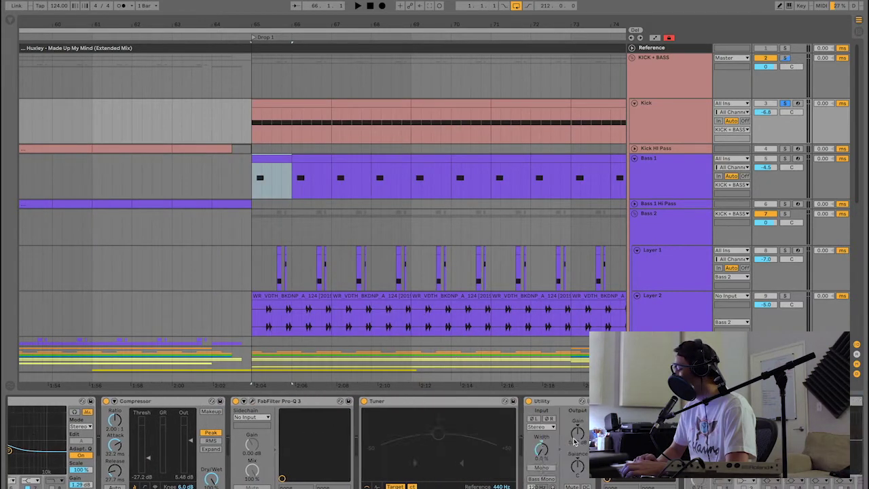
left_click(494, 402)
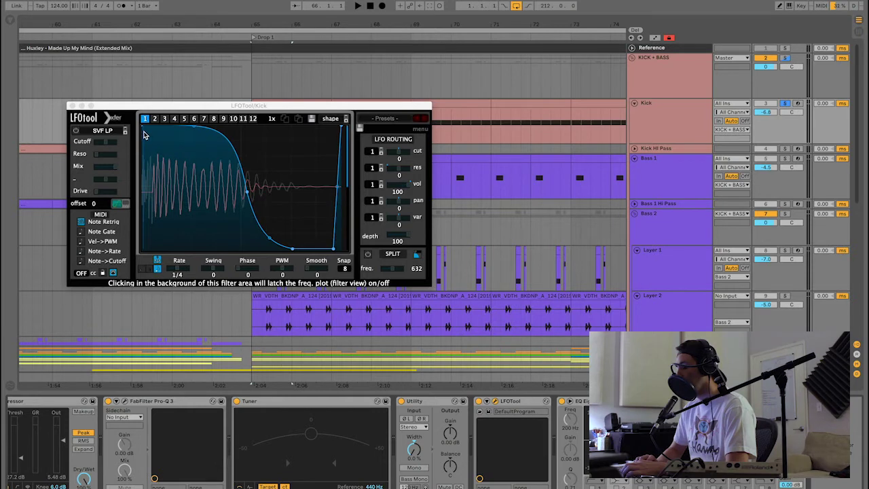
left_click(73, 106)
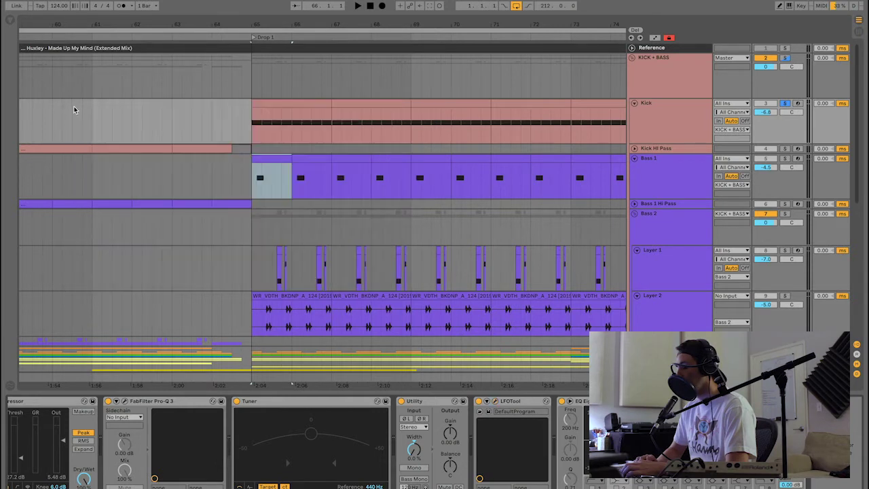
Solo Bass 1, Bass 1 Hi Pass and Bass 2 together and play them from the start of Drop 1.
scroll(325, 121, "left", 3)
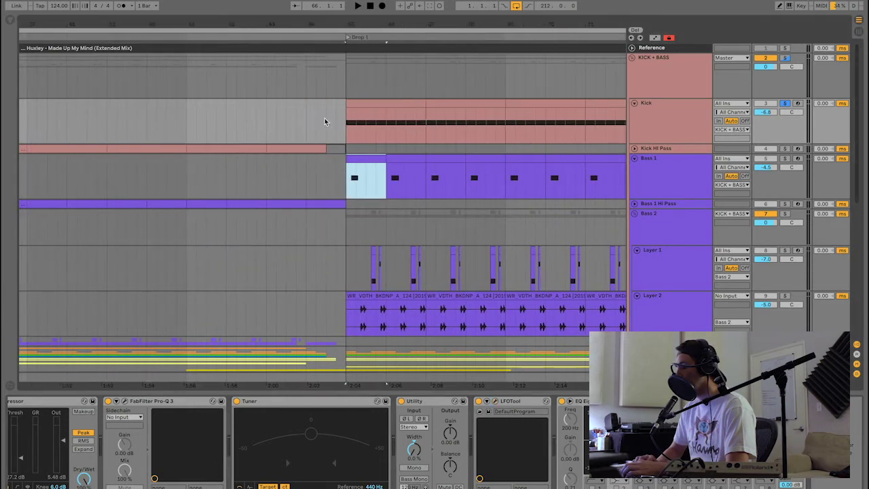
left_click(388, 101)
left_click(365, 160)
left_click(682, 181)
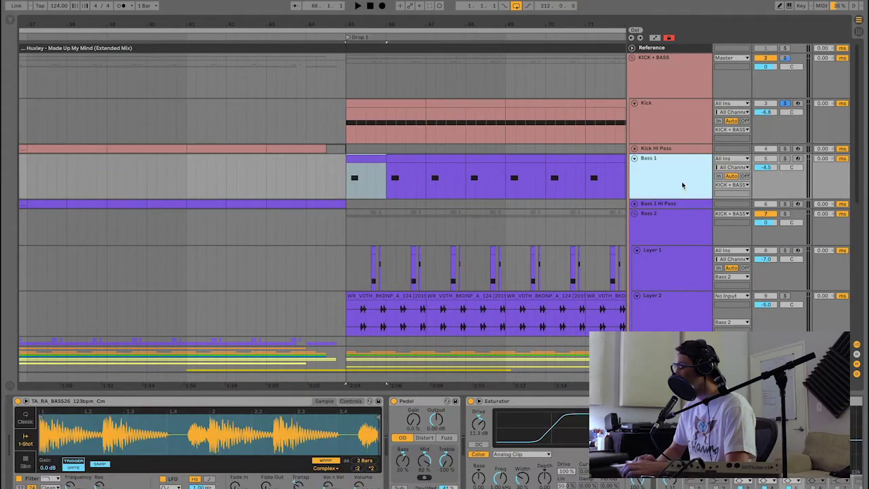
left_click(655, 230, "shift")
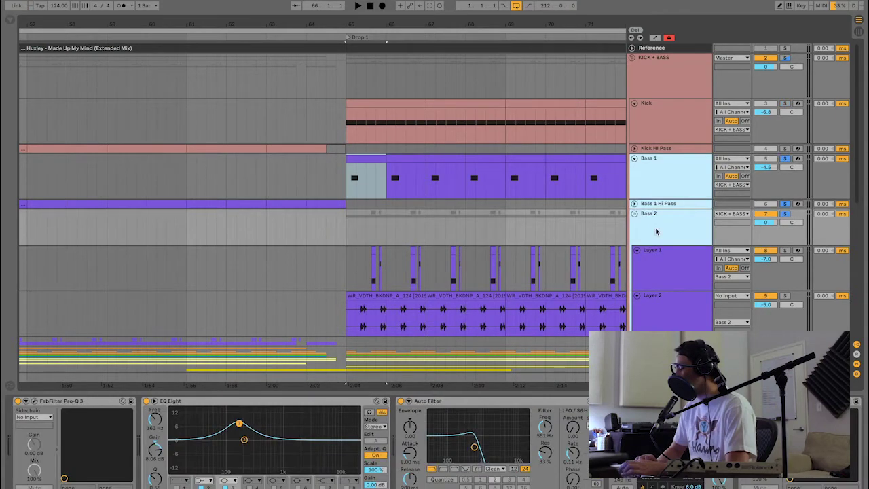
key("space")
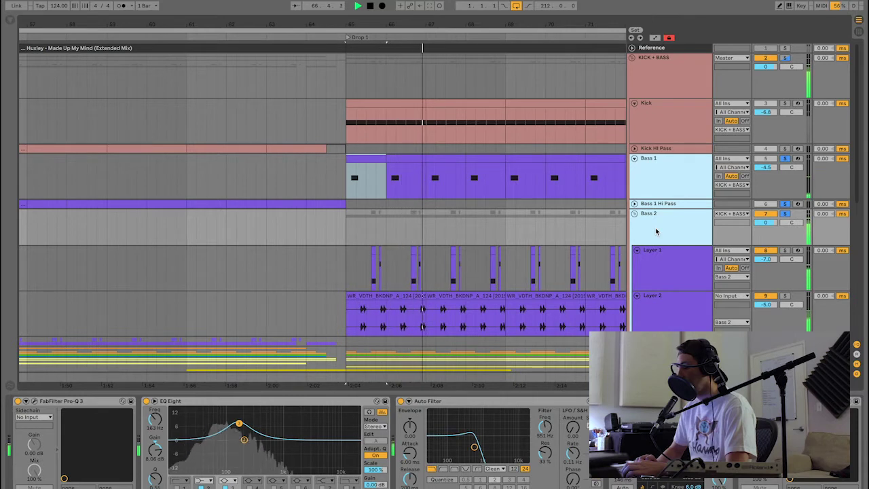
key("space")
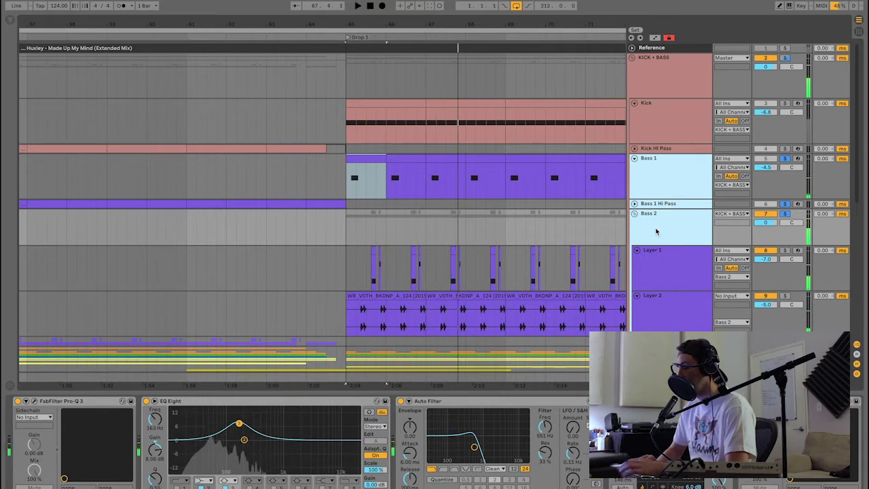
Select Bass 1 and examine its device chain from the bass sample through the Pedal and Saturator.
left_click(642, 203)
left_click(643, 197)
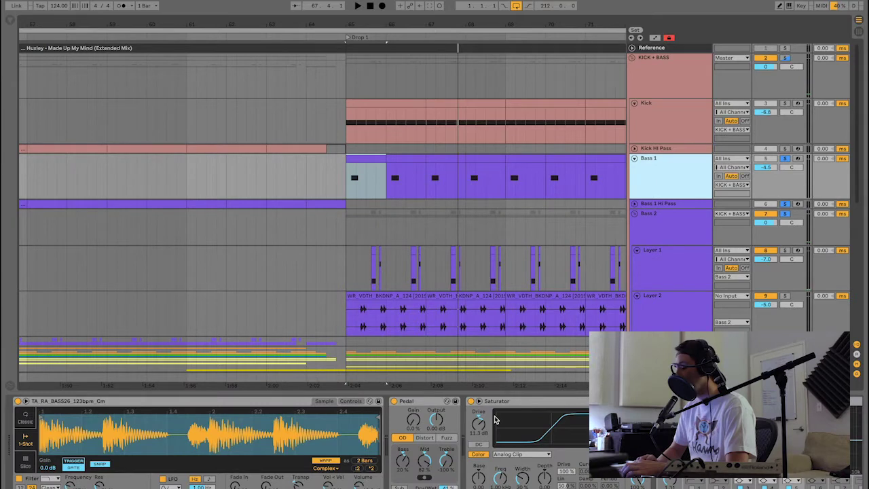
left_click(494, 428)
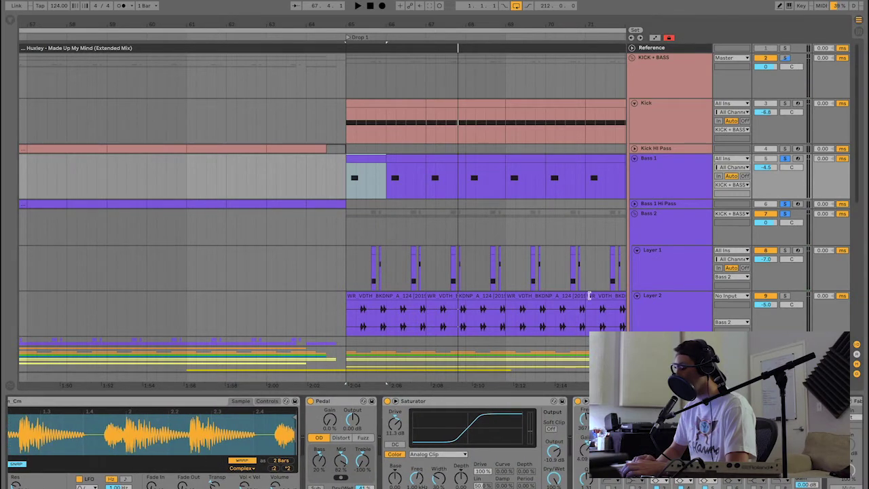
left_click(656, 179)
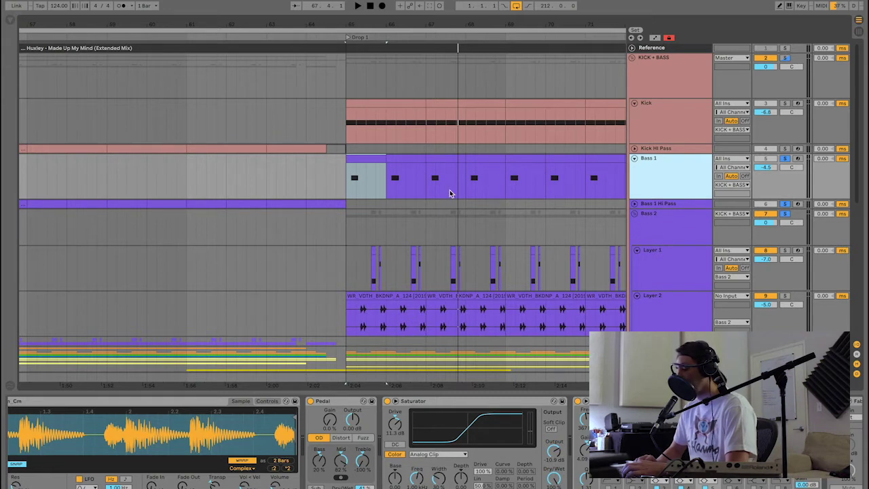
scroll(212, 419, "left", 3)
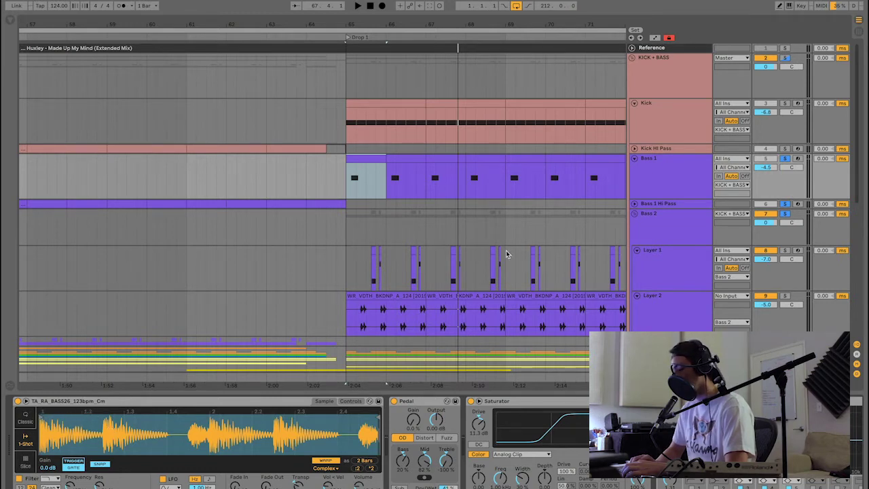
Examine the device chains of the Bass 2 group and its Layer 1 and Layer 2 tracks, one after another.
scroll(649, 255, "down", 1)
left_click(660, 205)
scroll(660, 211, "down", 2)
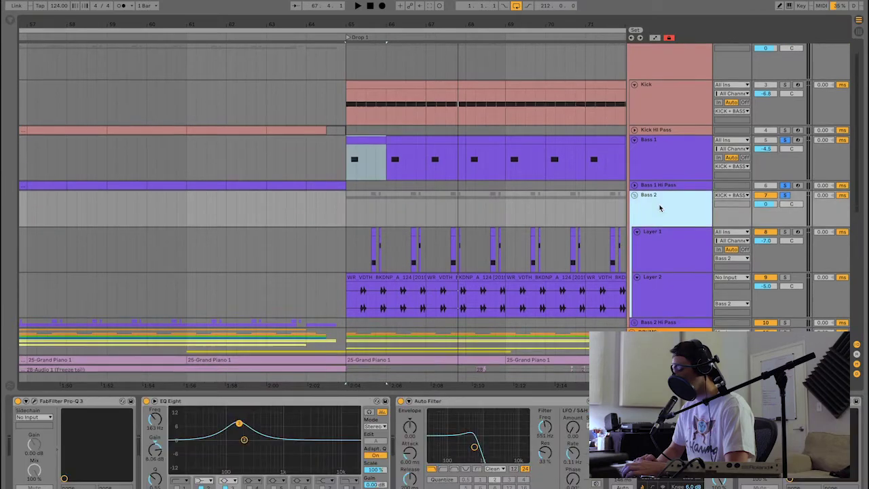
left_click(662, 224)
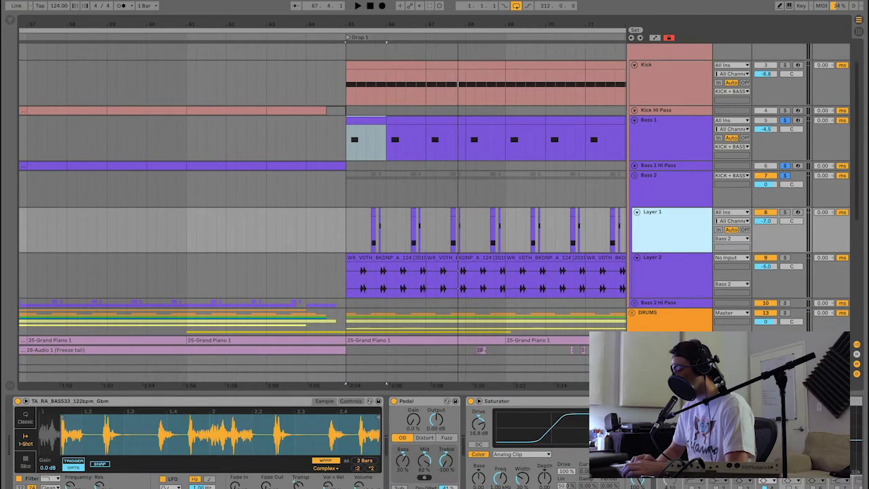
left_click(667, 284)
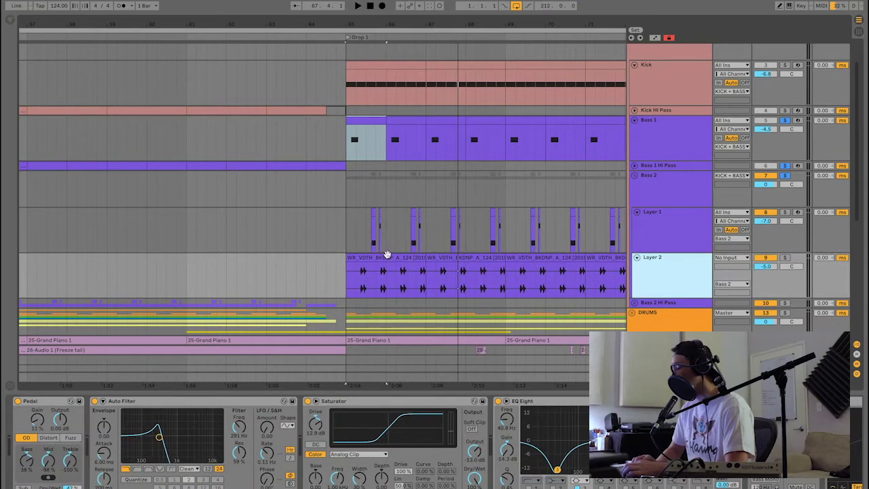
Select the first Layer 2 audio clip at the start of Drop 1 and inspect it up close.
scroll(378, 274, "up", 5)
scroll(361, 270, "down", 1)
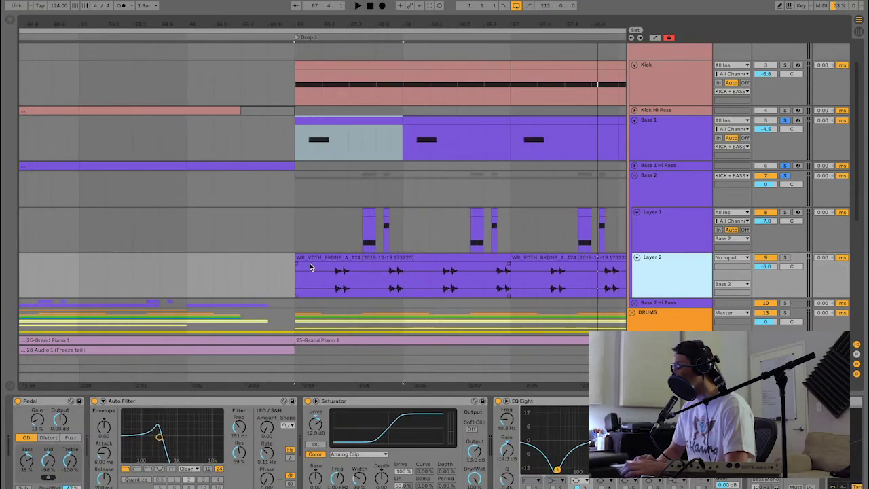
left_click(318, 257)
scroll(318, 257, "down", 2)
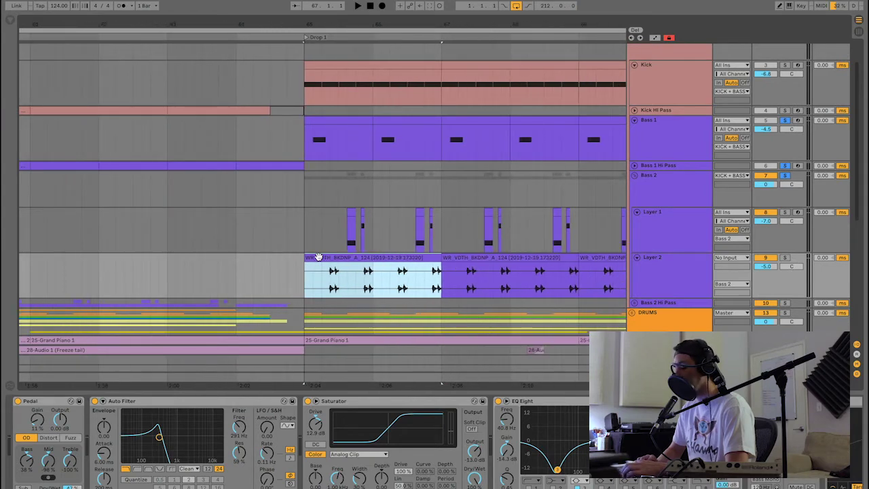
scroll(392, 242, "down", 1)
Select Bass 1 and examine how the bass clips and the tracks below are arranged from Drop 1 to Interest 1.
left_click(655, 148)
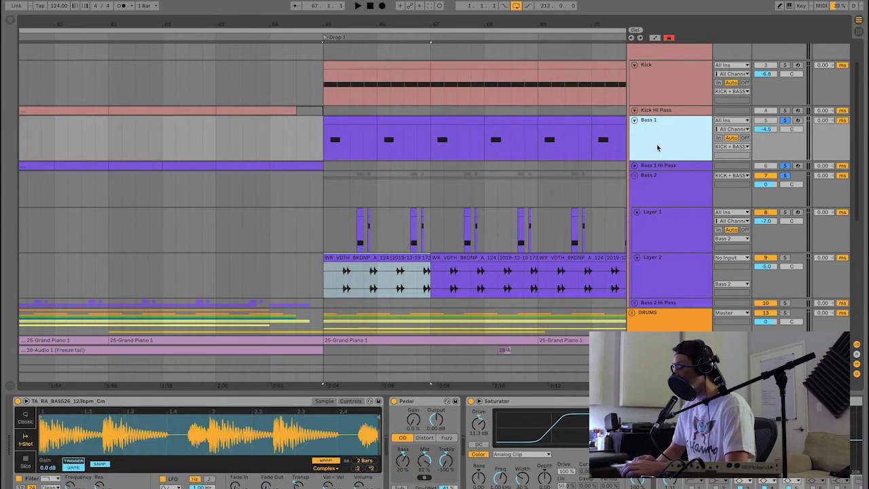
scroll(495, 215, "right", 3)
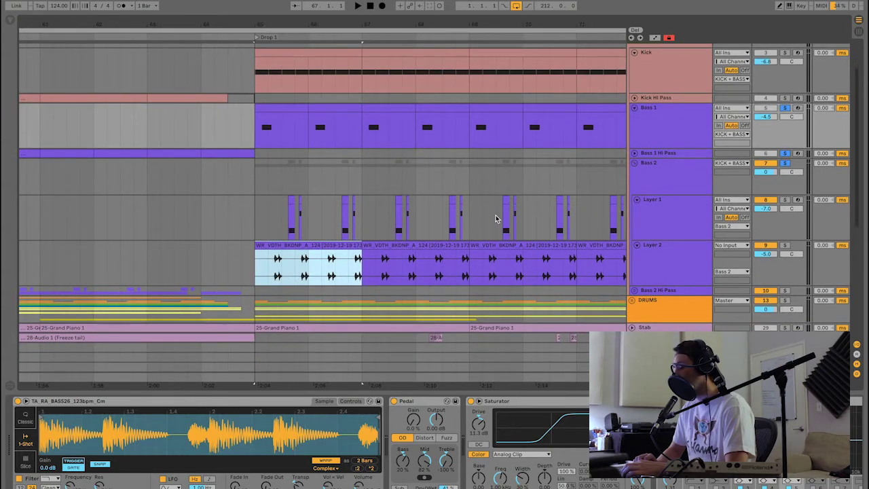
scroll(495, 219, "right", 3)
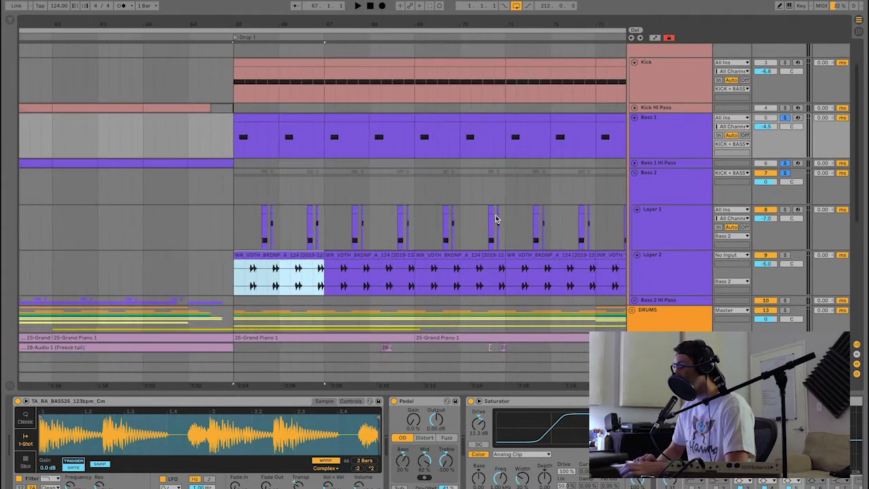
scroll(496, 218, "down", 4)
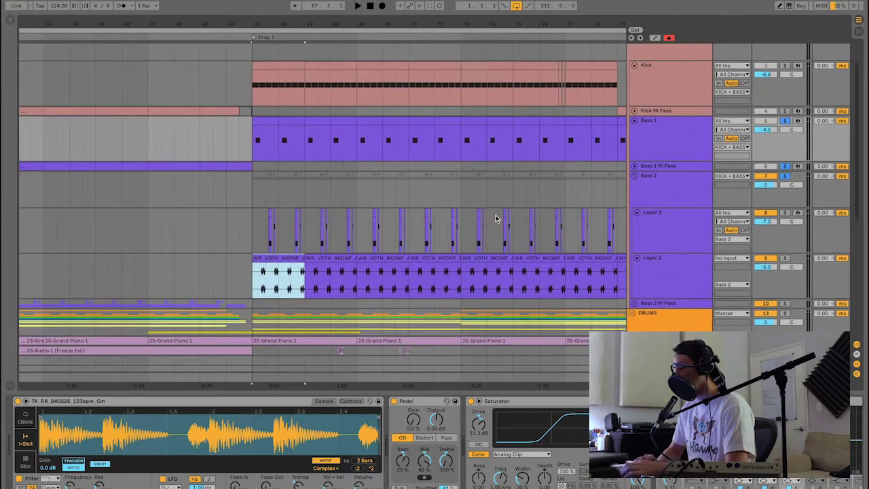
scroll(496, 219, "up", 2)
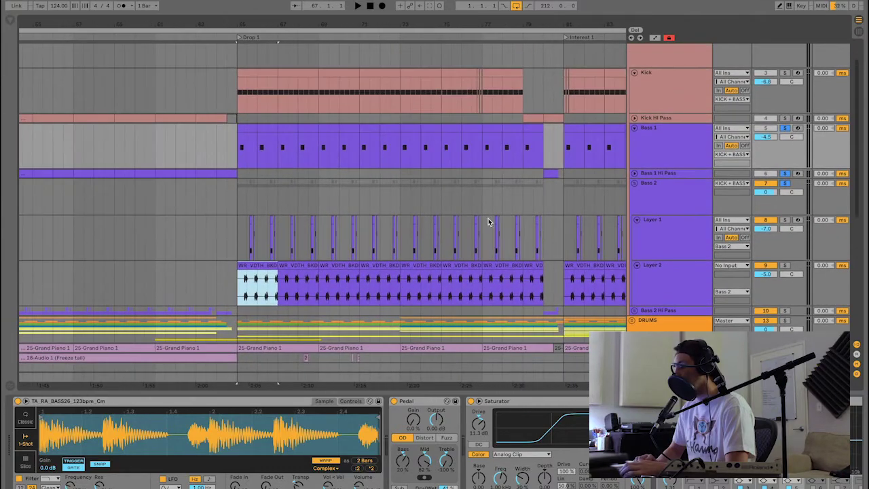
scroll(466, 232, "up", 4)
scroll(467, 231, "right", 2)
scroll(467, 231, "up", 1)
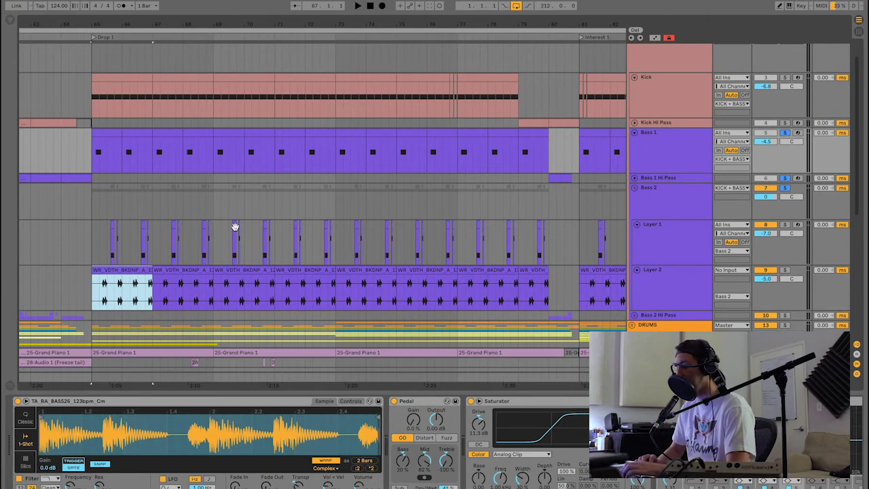
scroll(235, 226, "down", 5)
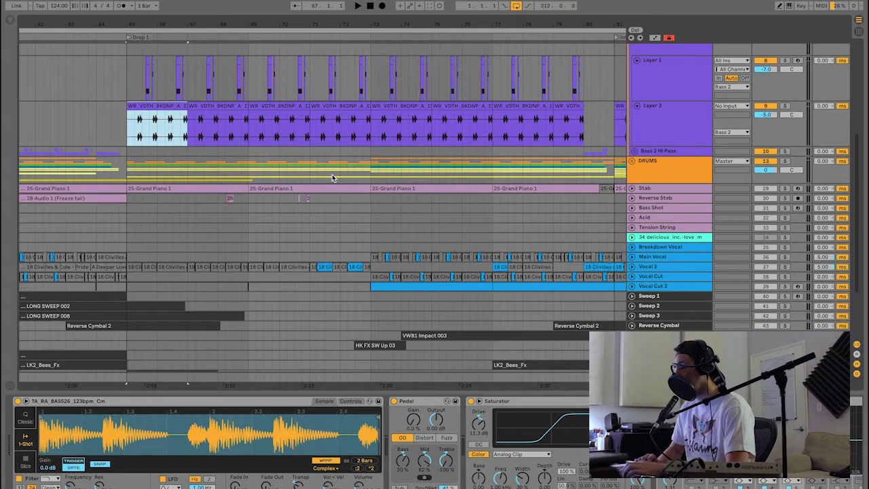
scroll(332, 174, "down", 3)
scroll(444, 129, "up", 5)
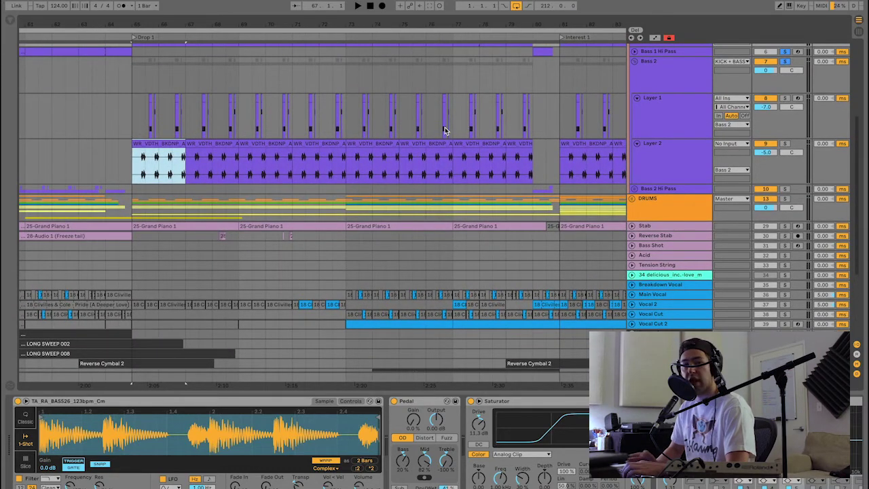
scroll(290, 175, "up", 4)
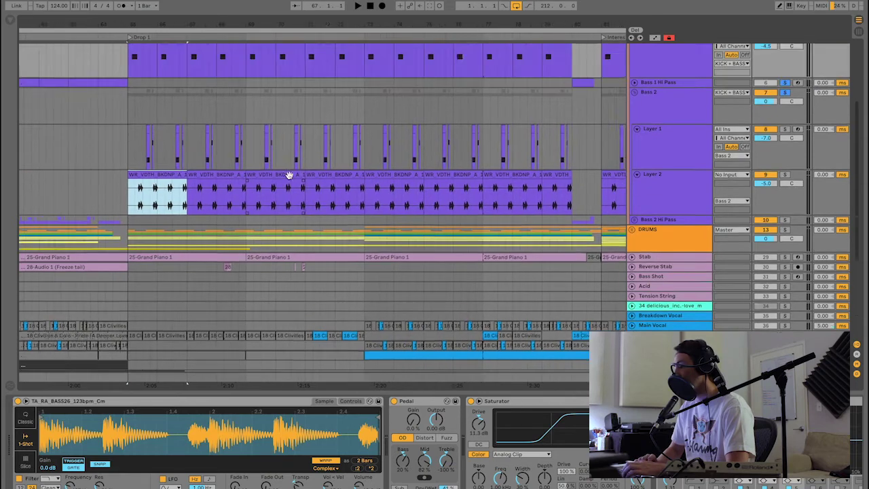
Unfold Bass 1 Hi Pass and select the first four bars of Drop 1 across Bass 1 through Layer 2.
left_click(635, 113)
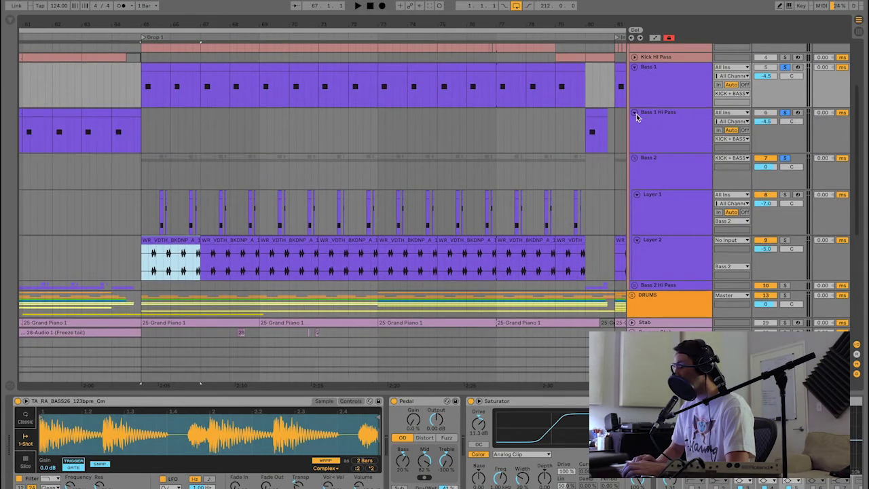
scroll(270, 147, "down", 7)
scroll(269, 148, "up", 2)
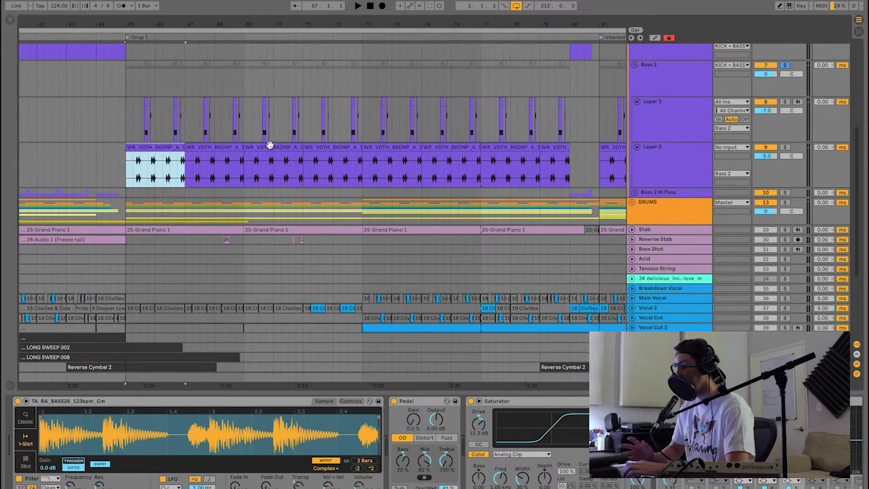
scroll(268, 146, "up", 5)
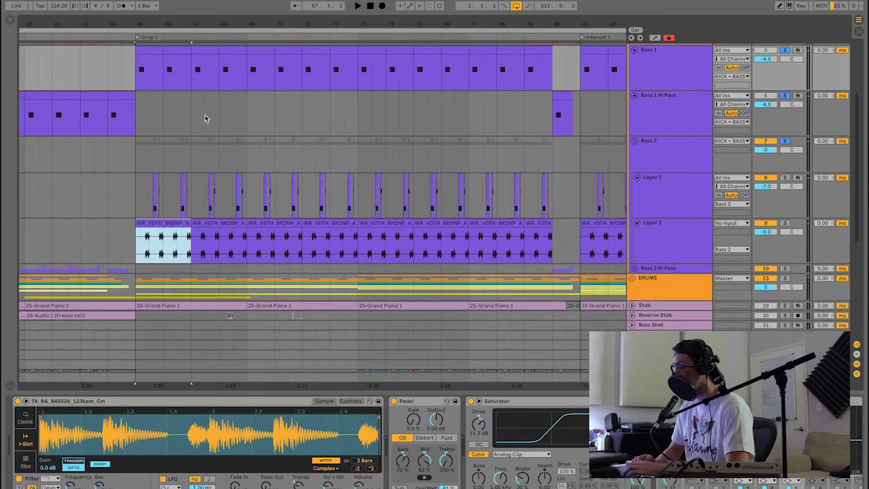
left_click_drag(136, 77, 246, 237)
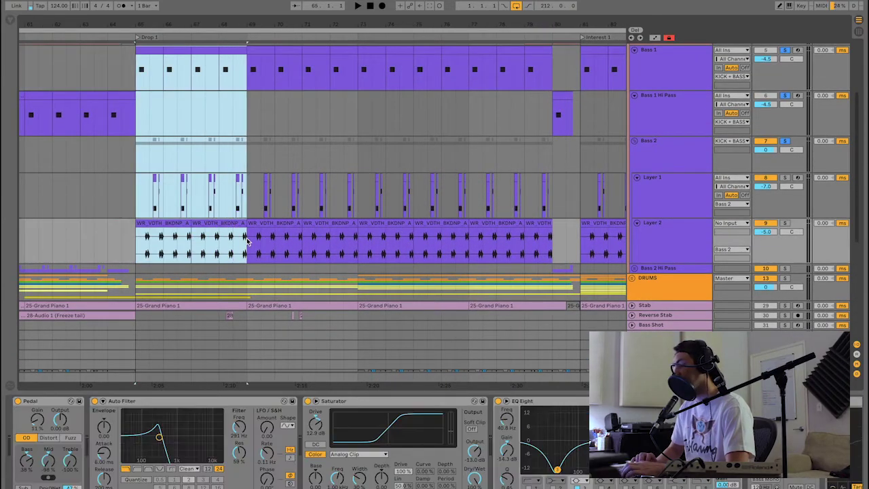
scroll(269, 196, "down", 4)
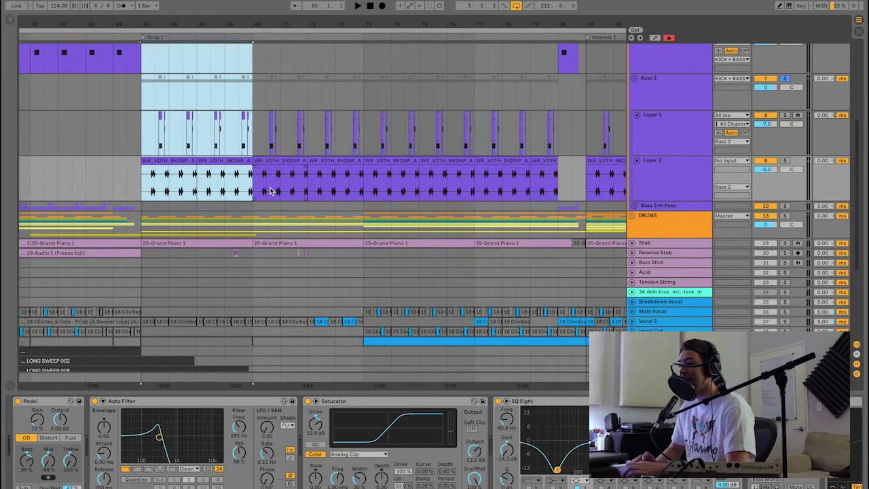
scroll(502, 136, "up", 6)
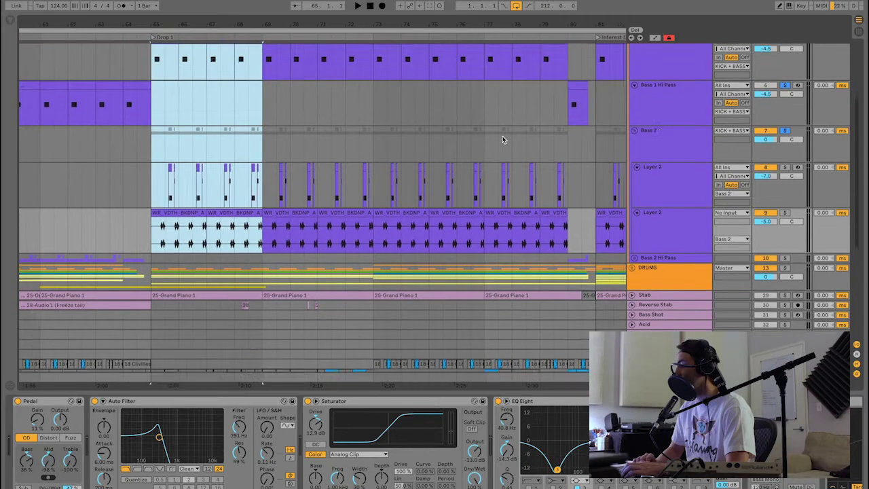
Fold Bass 1 and Bass 1 Hi Pass, and unfold the DRUMS group to expose its tracks.
left_click(636, 82)
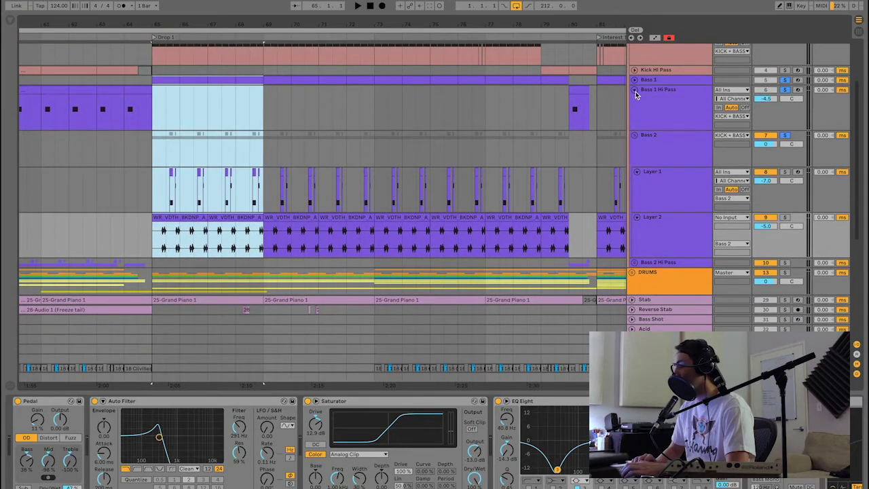
left_click(635, 89)
left_click(640, 243)
left_click(633, 237)
Solo the DRUMS group and play it from the start of Drop 1 while reviewing its tracks.
scroll(652, 203, "down", 4)
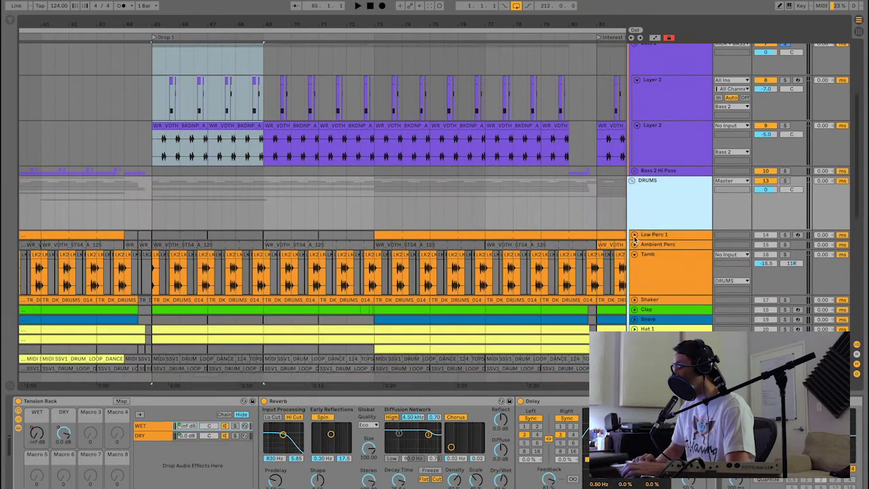
key("space")
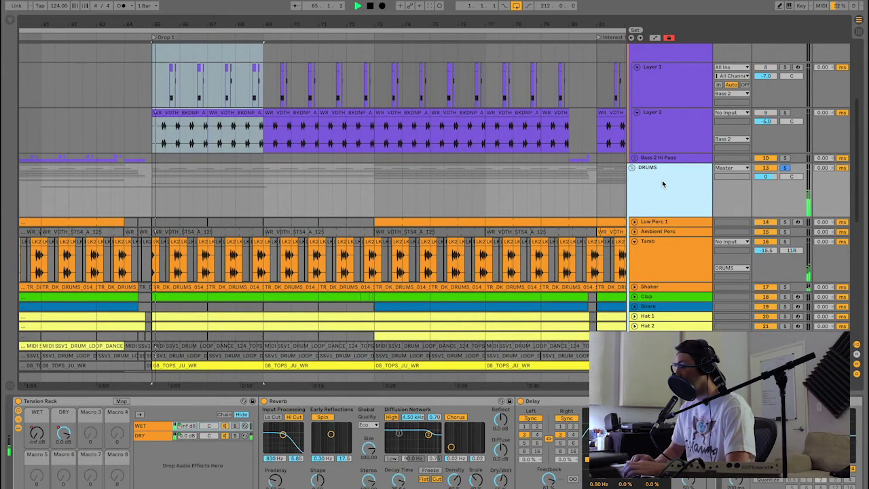
scroll(309, 171, "down", 4)
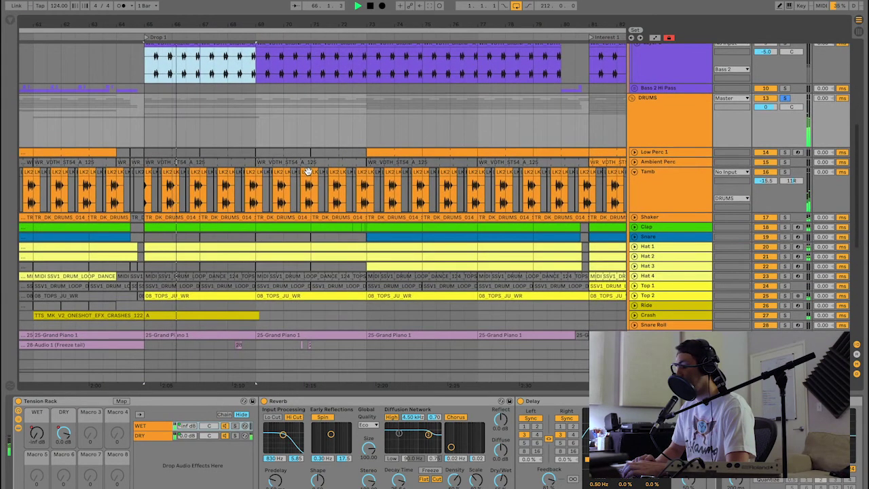
scroll(638, 190, "down", 3)
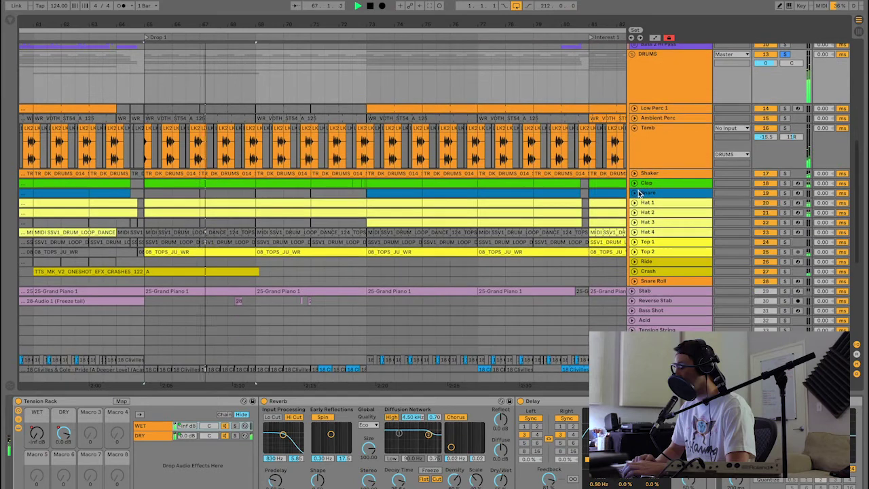
Unfold the Clap, Ambient Perc and Shaker tracks, and solo the Tamb to hear it alone.
left_click(658, 190)
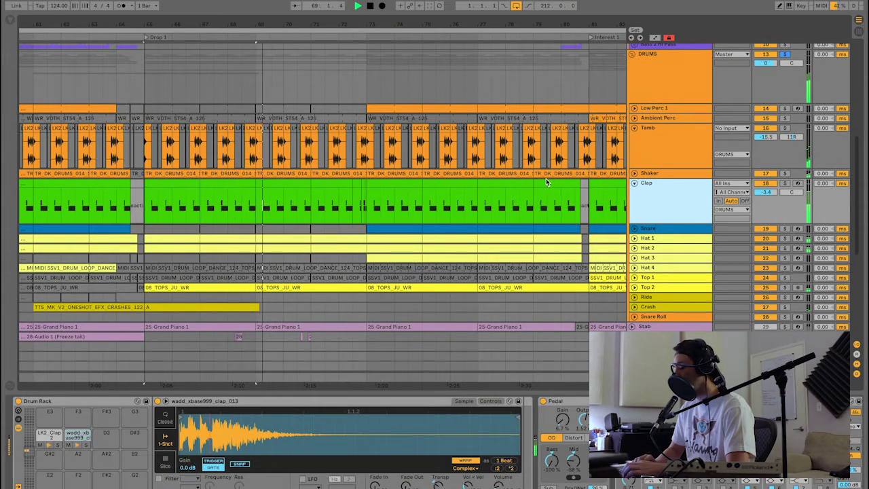
left_click(642, 129)
left_click(634, 118)
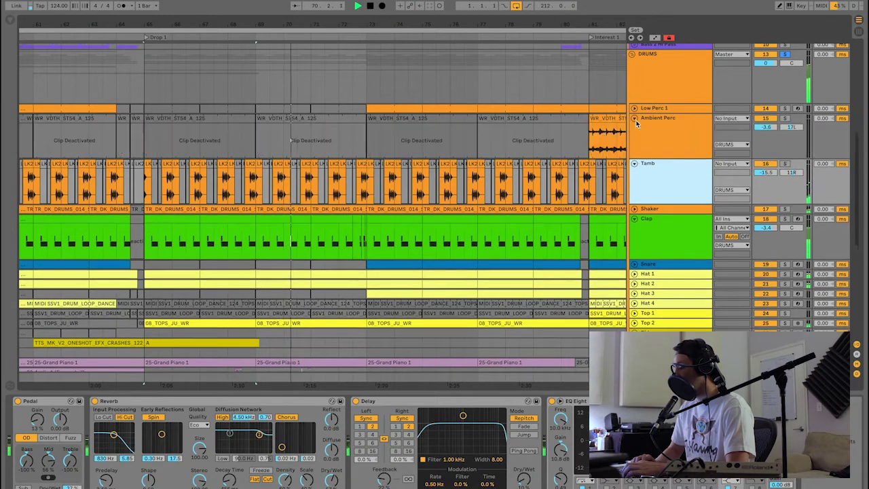
left_click(634, 208)
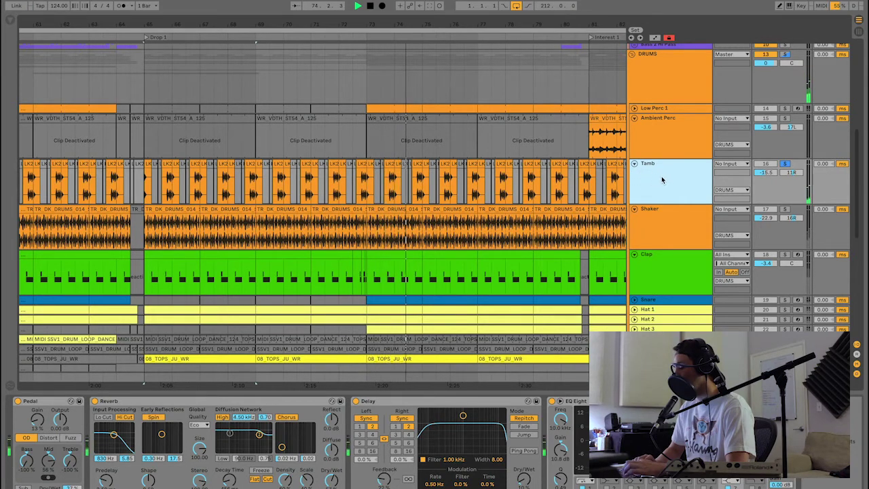
Solo the whole DRUMS group again and switch the Tamb off and back on to compare.
left_click(662, 82)
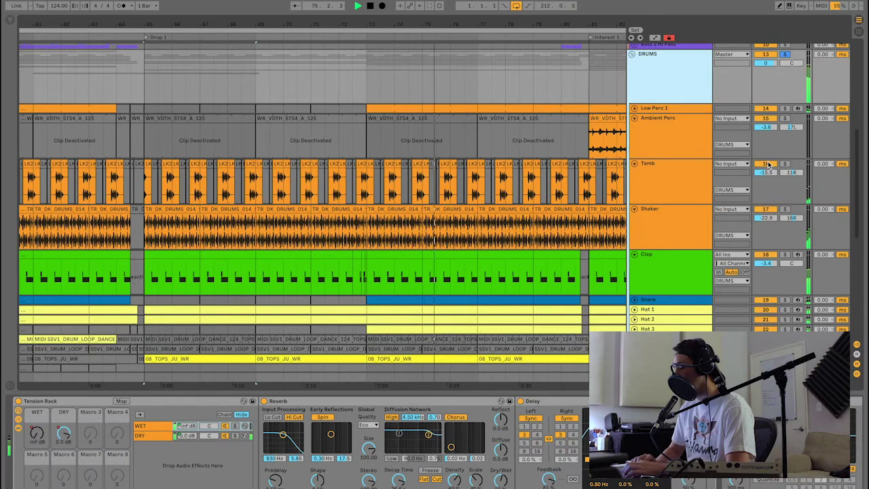
left_click(766, 164)
left_click(766, 164)
Select the Snare clip halfway through Drop 1 and solo the Snare track.
scroll(673, 226, "down", 3)
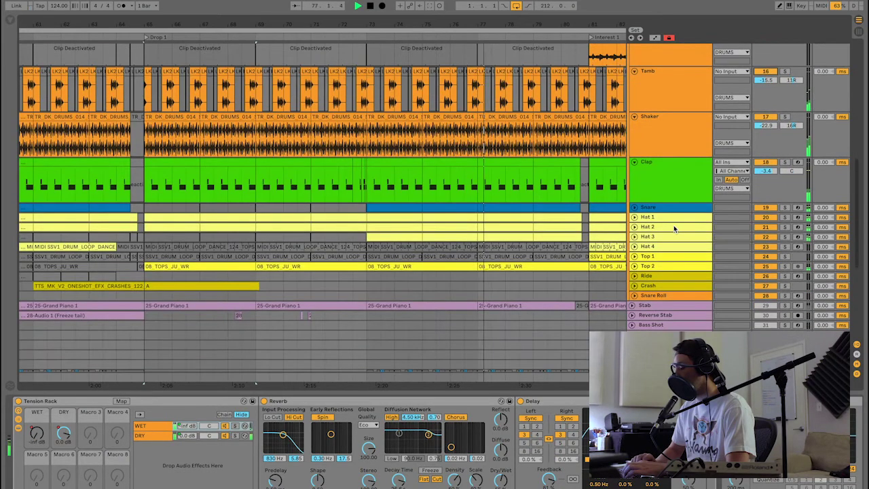
left_click(404, 208)
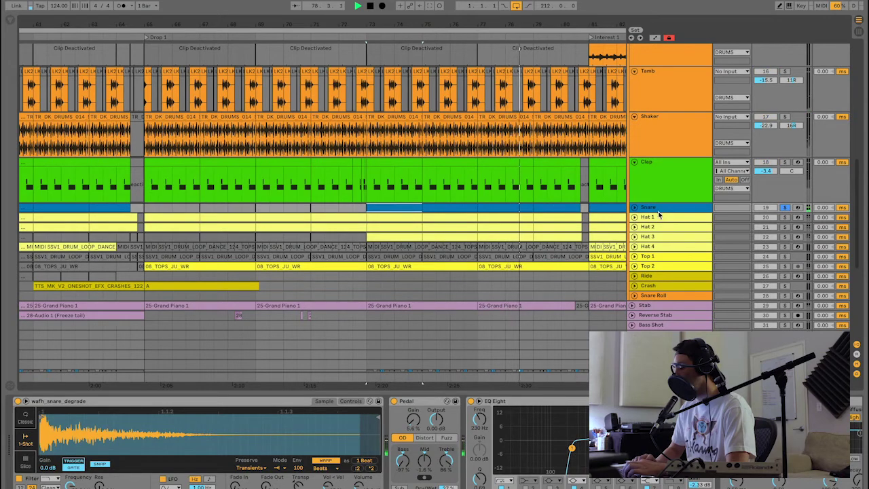
Solo the Hat 1, Hat 2 and Hat 3 tracks together and play them from the middle of Drop 1.
scroll(516, 212, "down", 2)
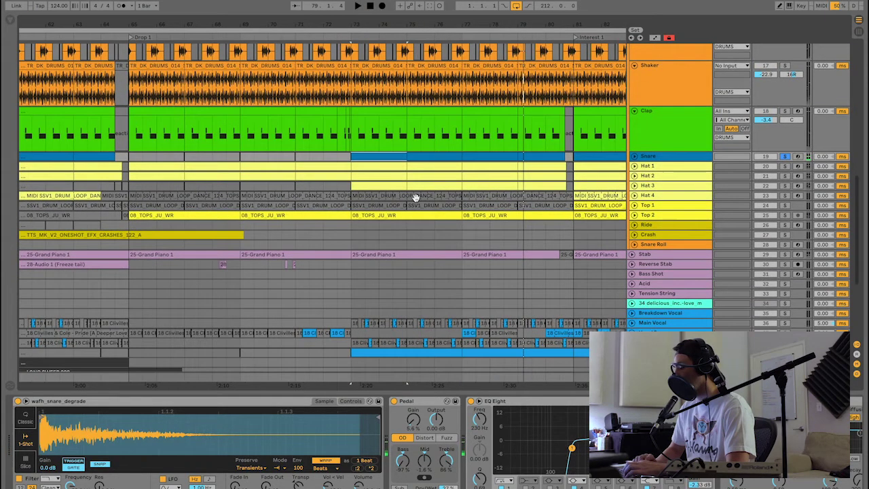
left_click(382, 166)
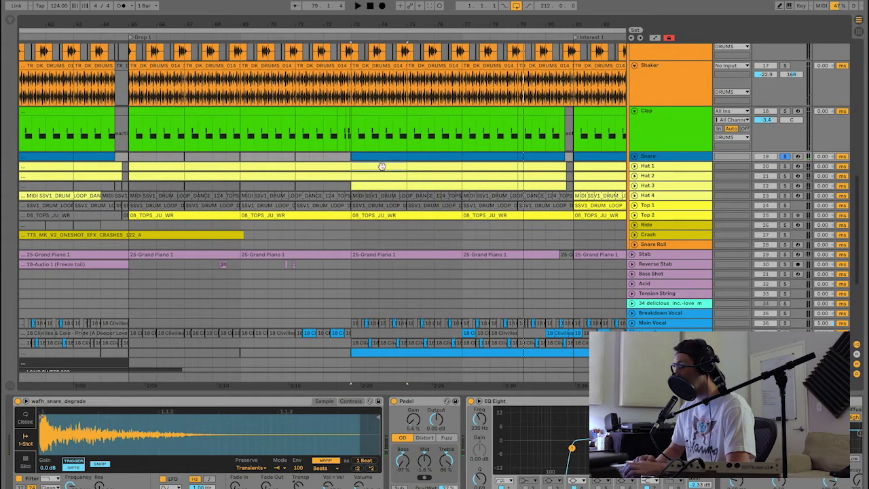
left_click(444, 181)
left_click(649, 186, "shift")
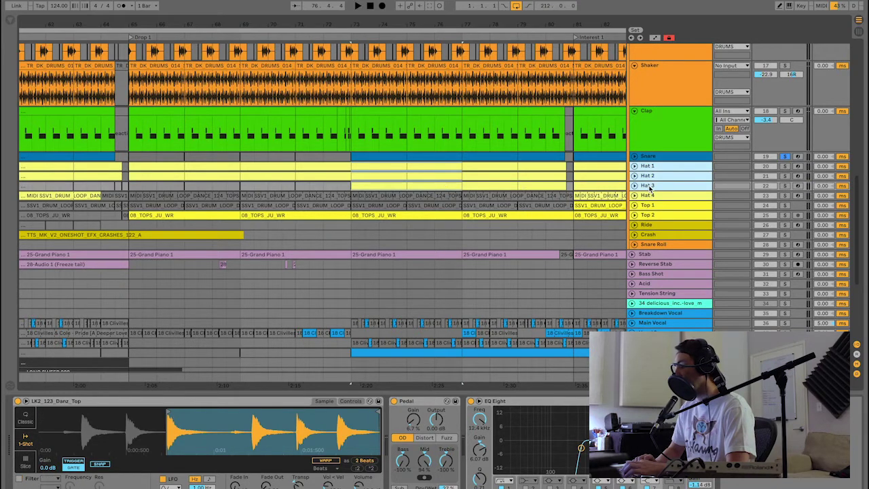
key("s")
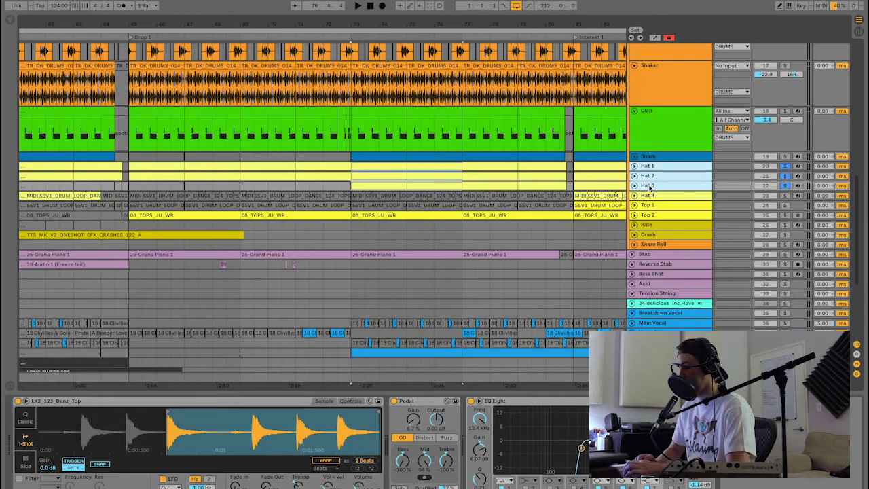
key("space")
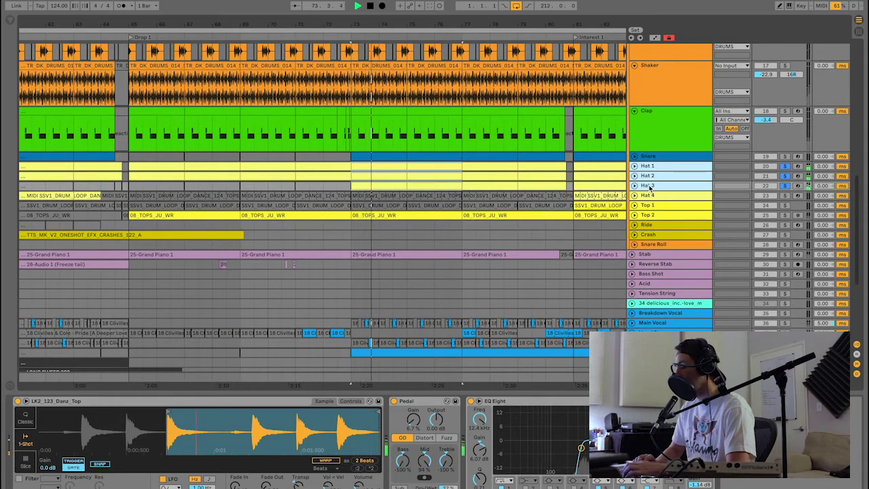
Solo the Top 2 track in place of the hats to hear it alone, and stop playback.
scroll(650, 188, "down", 3)
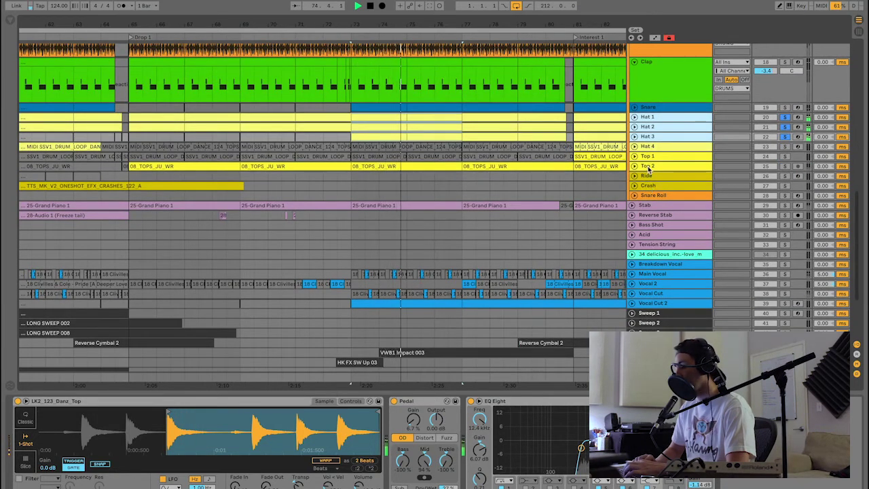
left_click(649, 166)
key("s")
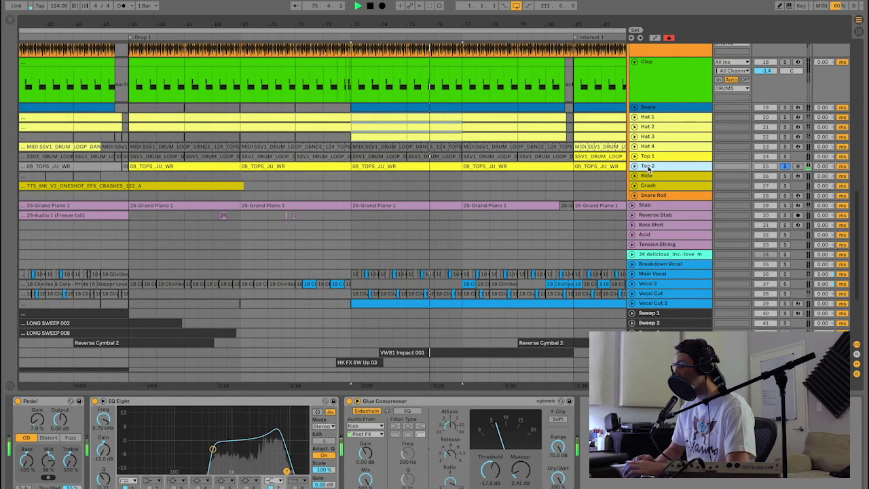
key("space")
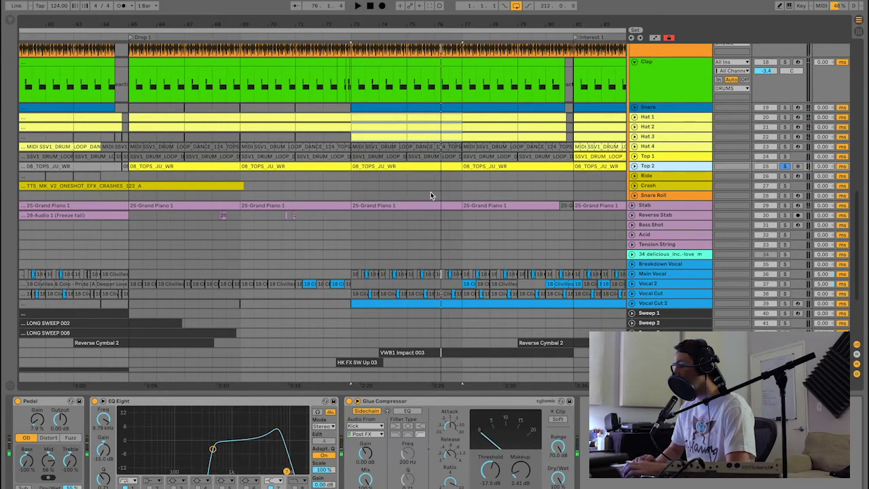
Solo the Low Perc 1 track and play it from the middle of Drop 1.
scroll(430, 192, "up", 4)
scroll(431, 192, "up", 6)
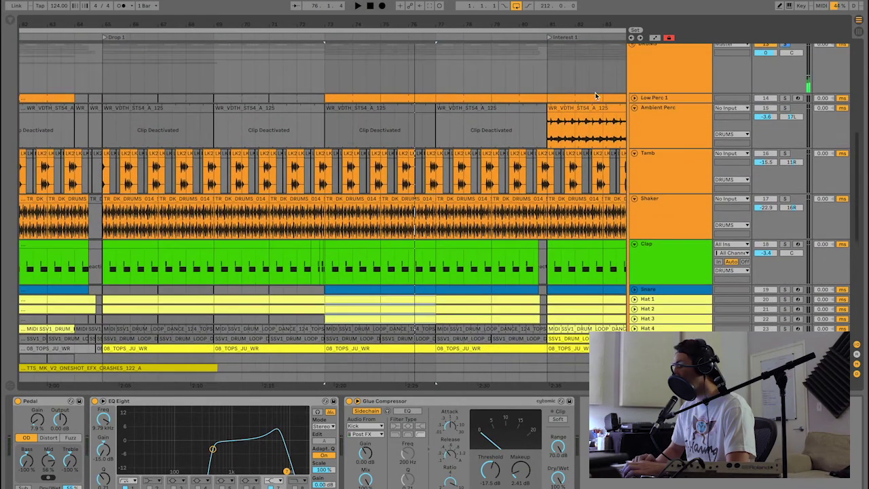
left_click(656, 99)
key("space")
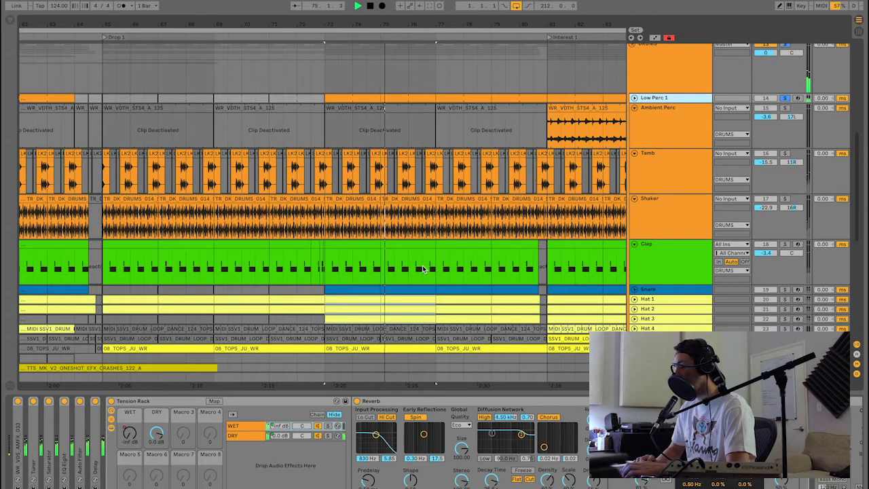
Stop playback, select the Tension Rack on the DRUMS group and show the automation lanes.
left_click(635, 74)
key("space")
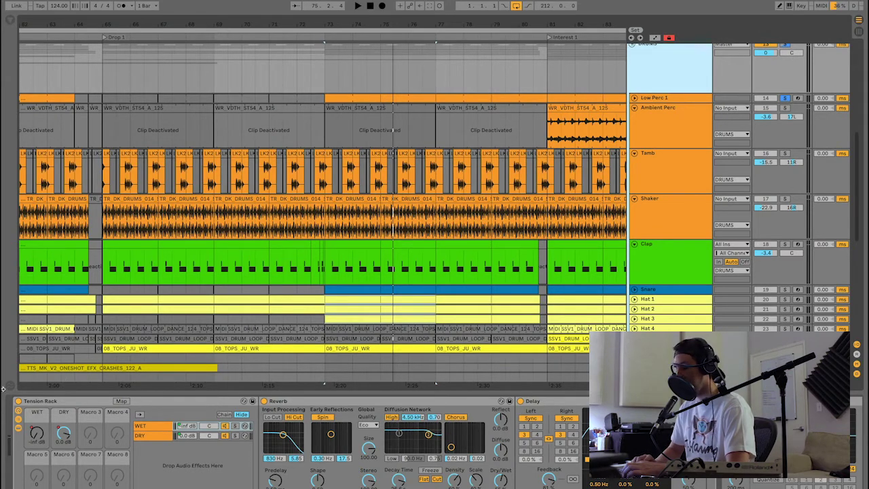
left_click(40, 402)
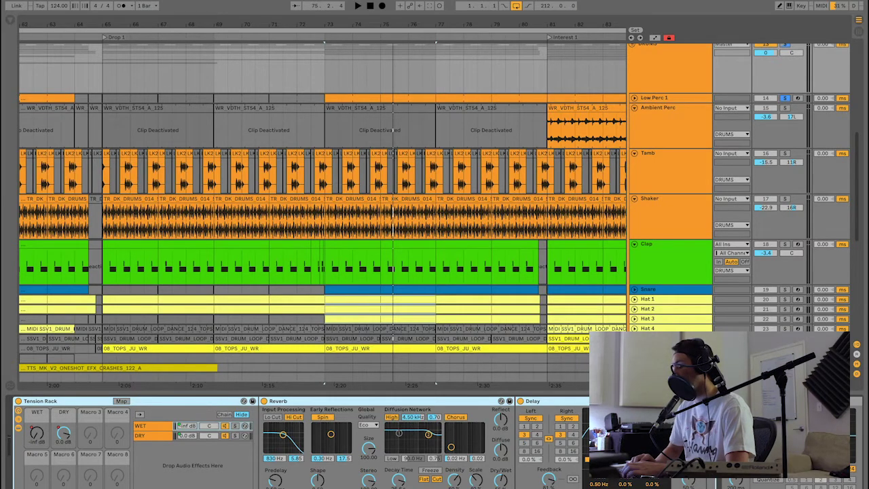
key("a")
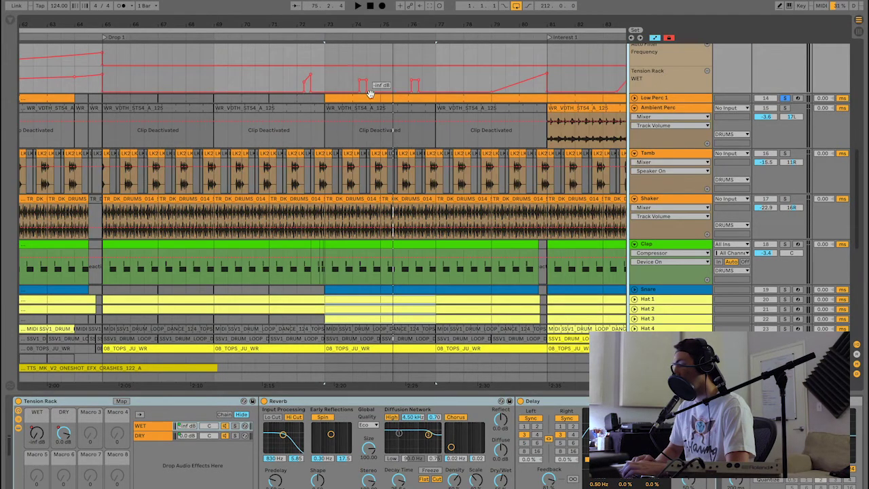
Solo the DRUMS group and play it from just before the first Tension Rack WET automation spike in Drop 1.
left_click(284, 78)
scroll(476, 135, "up", 4)
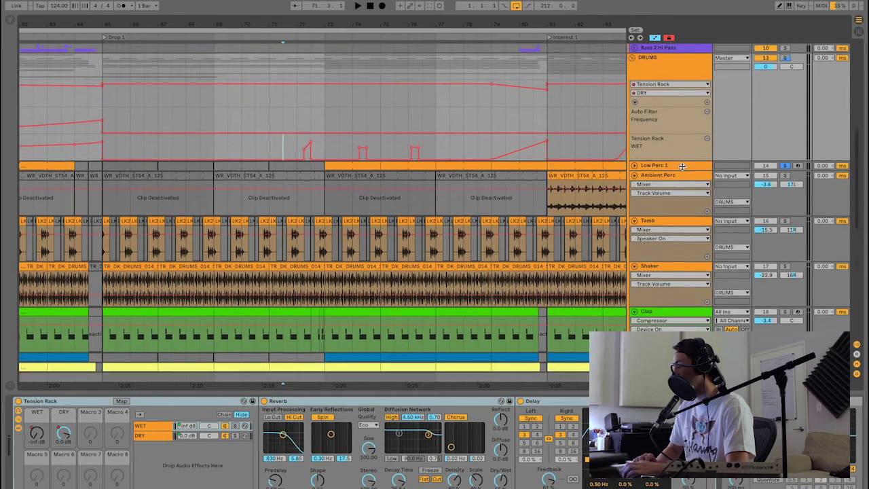
left_click(671, 77)
key("space")
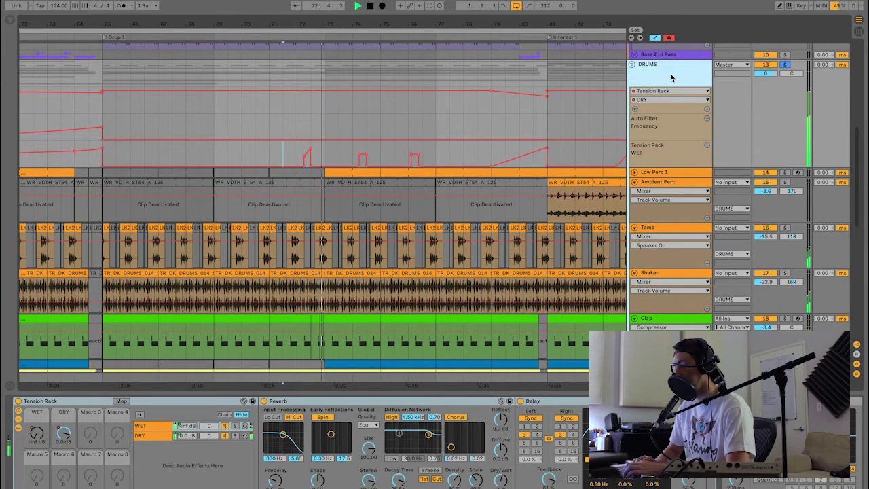
Stop playback, hide the automation lanes and fold the DRUMS group.
scroll(381, 142, "down", 3)
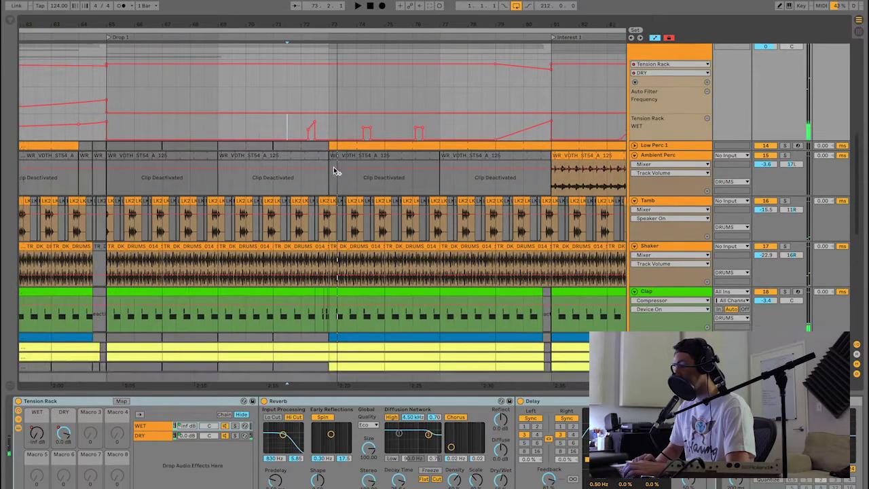
scroll(334, 171, "down", 5)
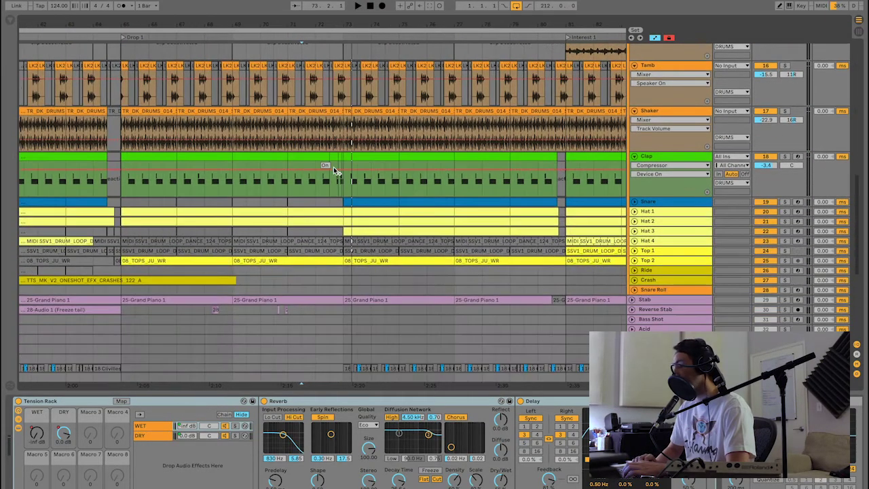
scroll(500, 155, "up", 8)
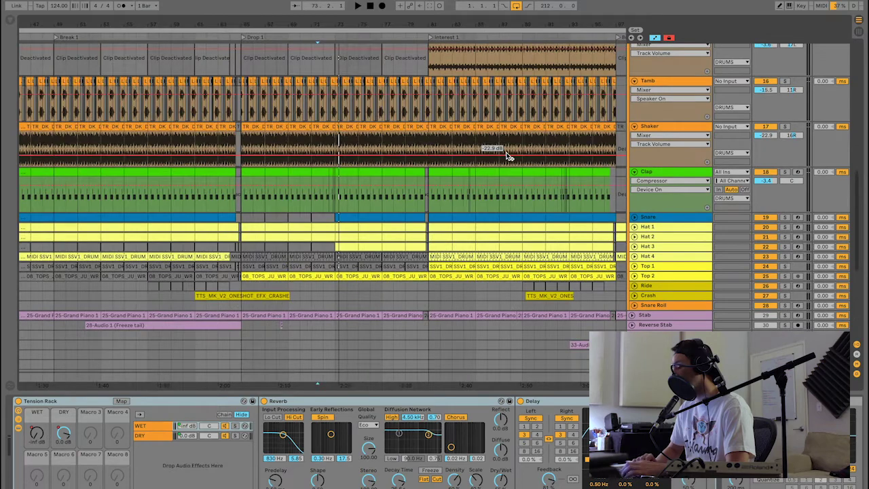
scroll(506, 153, "up", 2)
key("u")
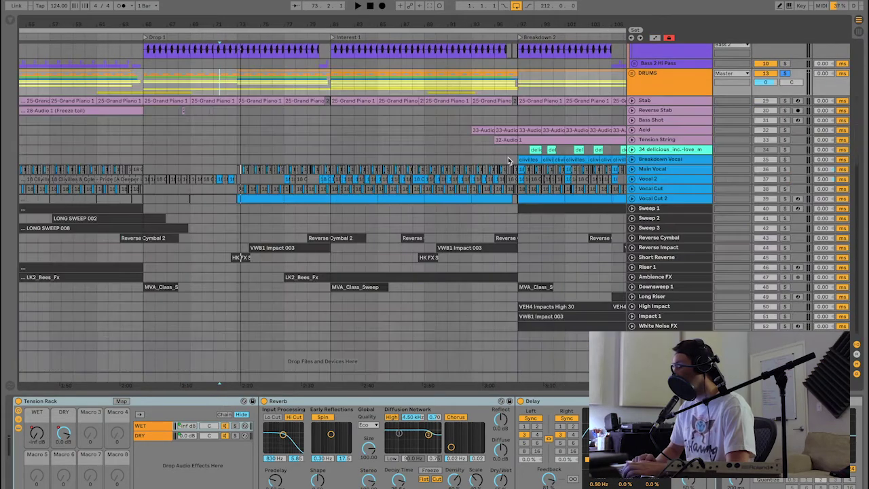
Unfold the Stab track, select its clip at the start of Interest 1, and play it soloed from there.
left_click(162, 108)
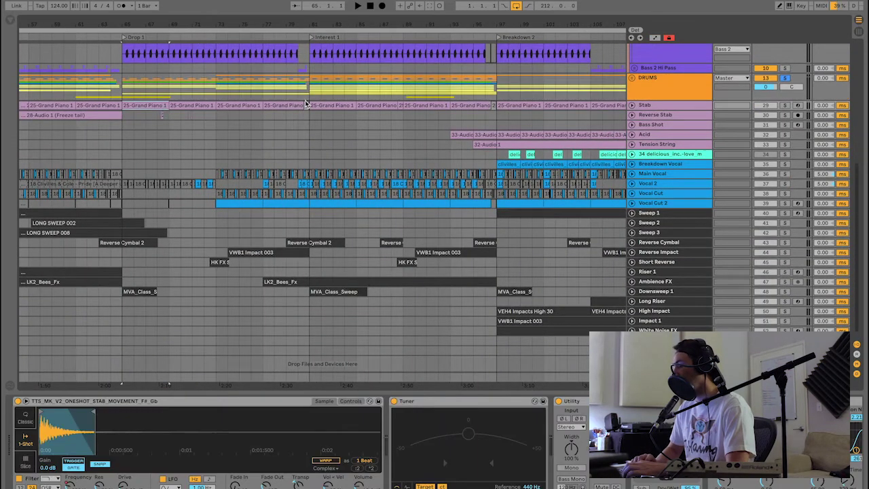
left_click(631, 106)
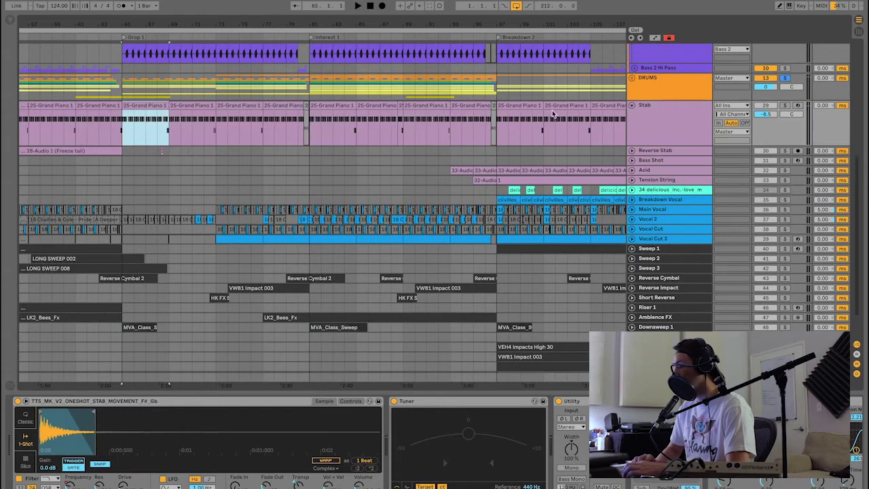
left_click(322, 106)
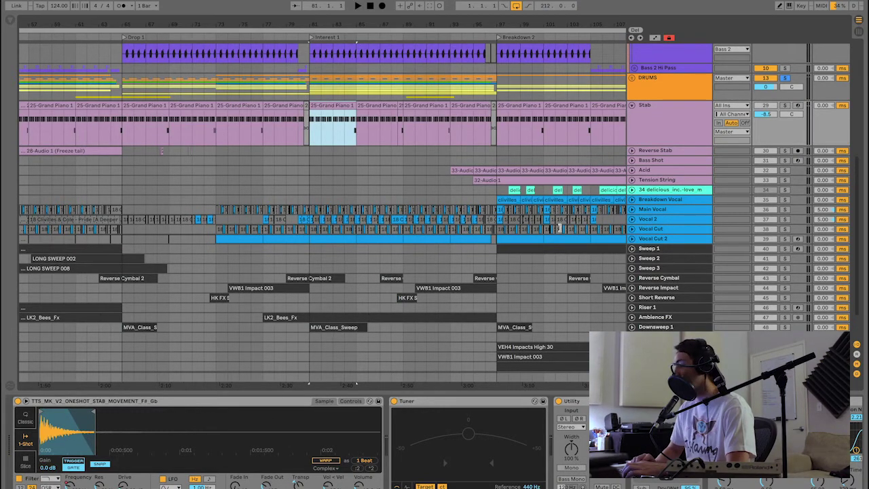
left_click(644, 137)
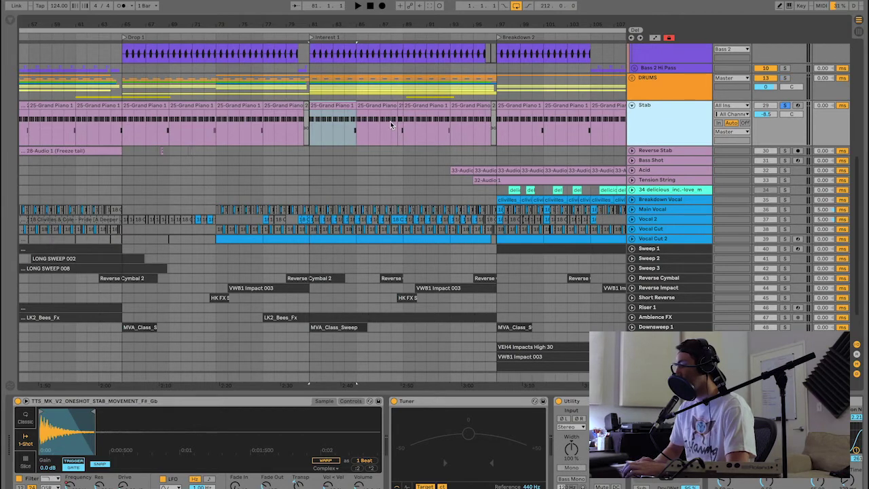
key("space")
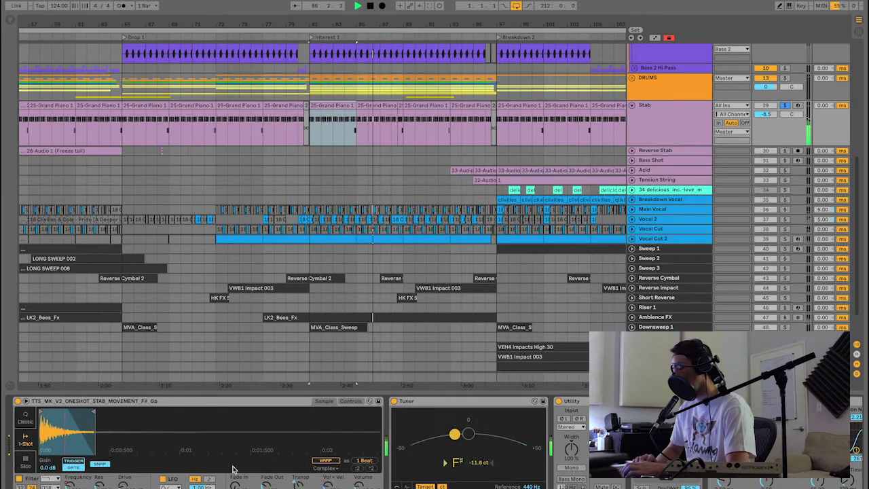
Review the Stab track's device chain through its Delay and EQ Eight, stop playback and fold the track.
scroll(318, 480, "right", 10)
scroll(318, 481, "right", 2)
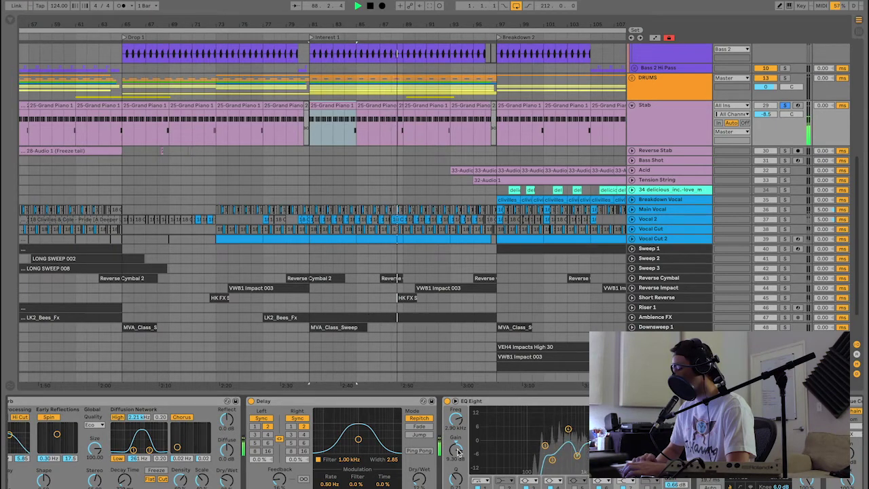
scroll(516, 427, "left", 12)
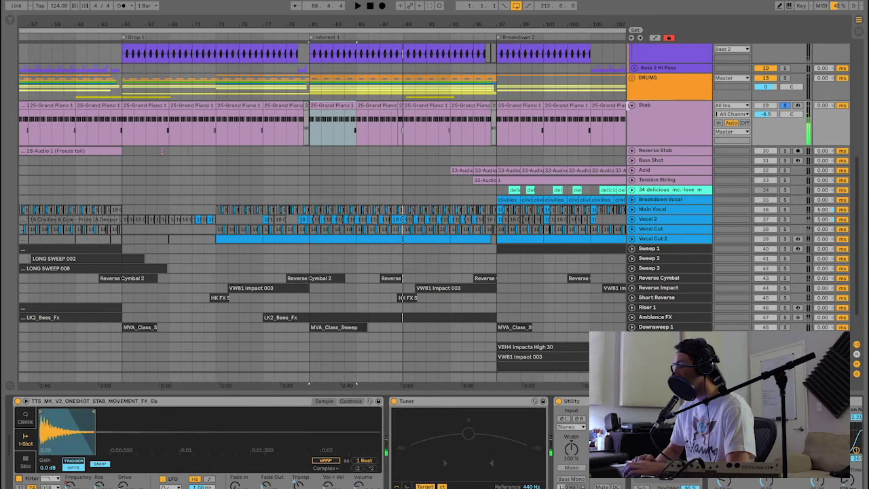
left_click(632, 107)
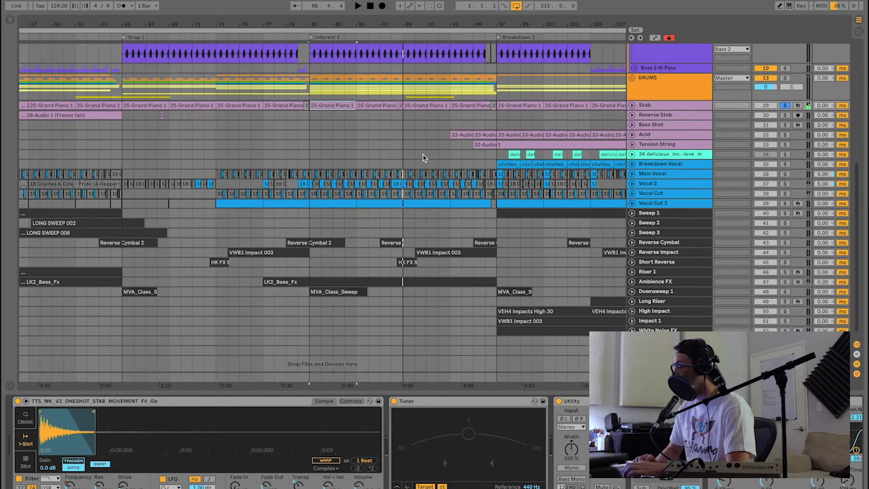
Unfold all the tracks and look over the vocal clips from Interest 1 to Breakdown 2.
left_click(632, 164)
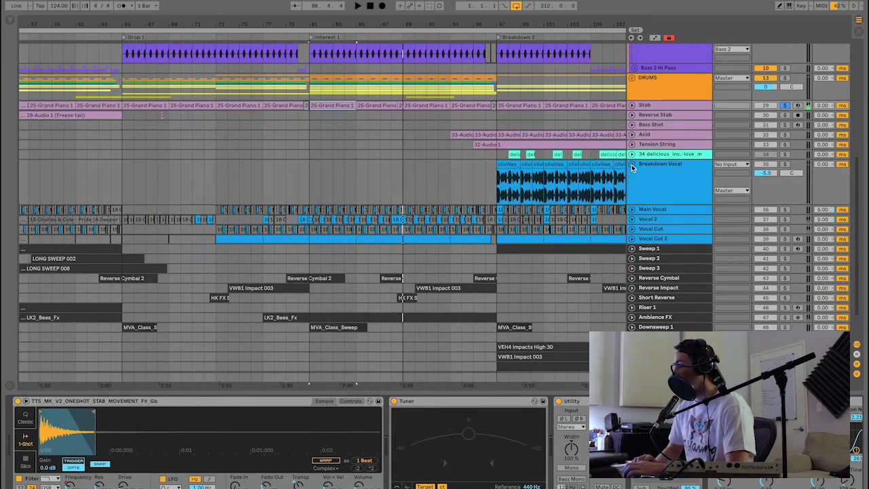
left_click(632, 212, "alt")
scroll(326, 251, "up", 6)
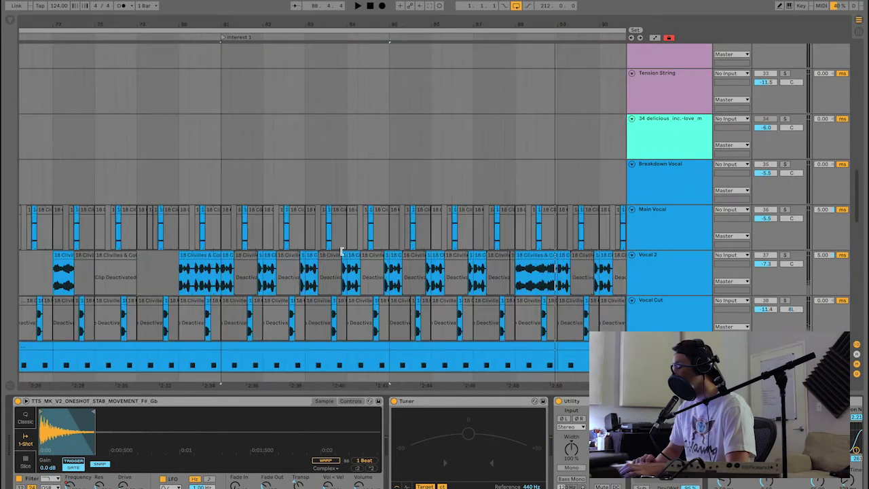
scroll(323, 252, "down", 3)
scroll(323, 251, "up", 5)
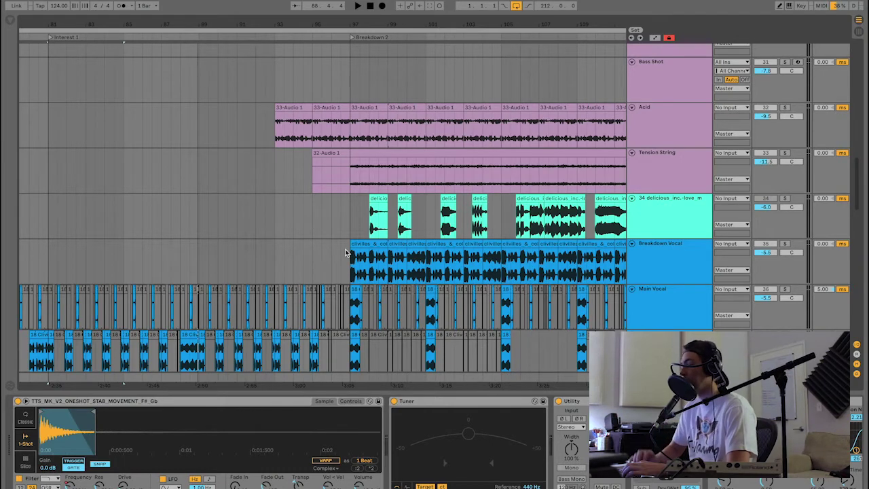
Select the first Breakdown Vocal clip at the start of Breakdown 2 and examine it alongside the neighbouring vocal clips.
key("z")
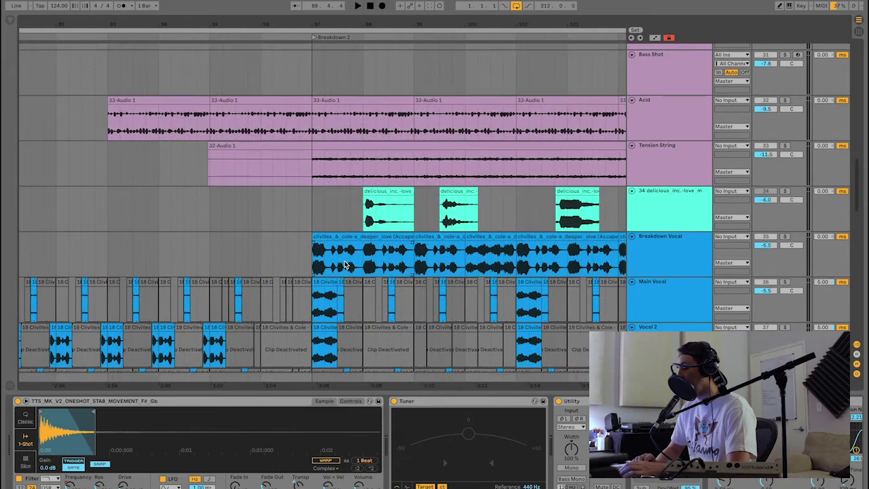
left_click(299, 250)
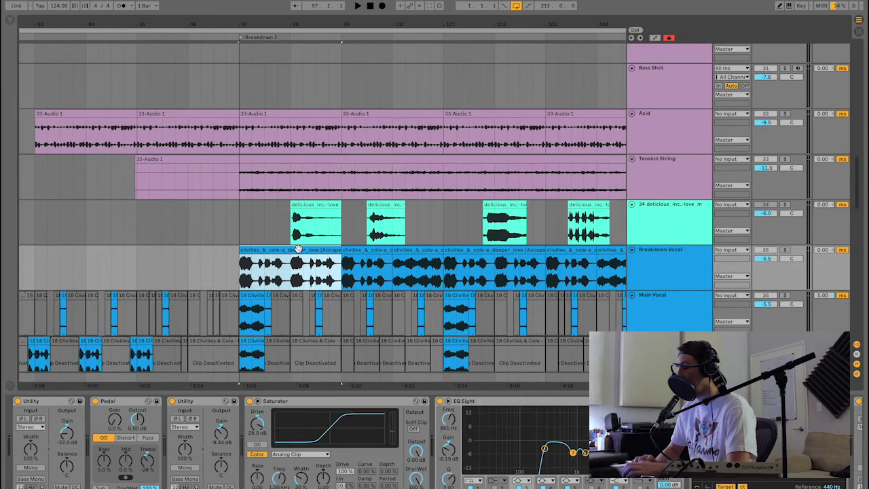
scroll(297, 249, "up", 3)
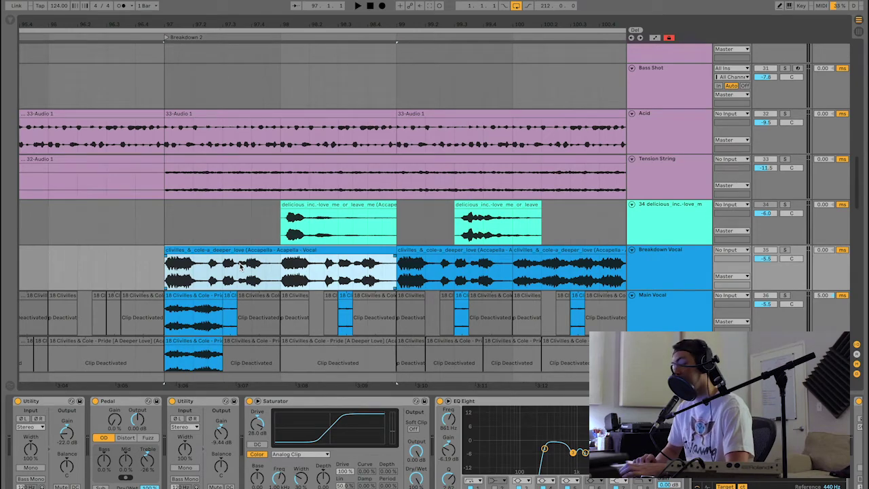
scroll(239, 266, "down", 3)
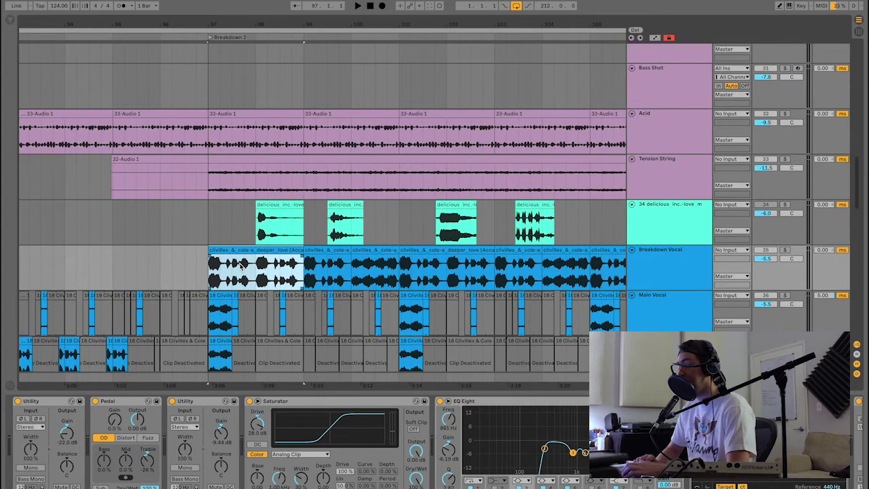
scroll(239, 266, "down", 6)
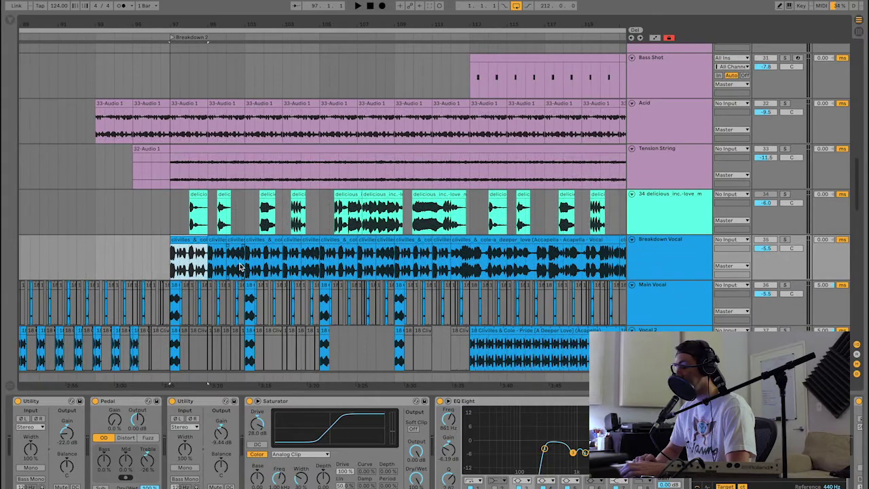
Select the span from Interest 1 to Breakdown 2 across the tracks from Breakdown Vocal to Vocal Cut 2.
scroll(196, 272, "down", 5)
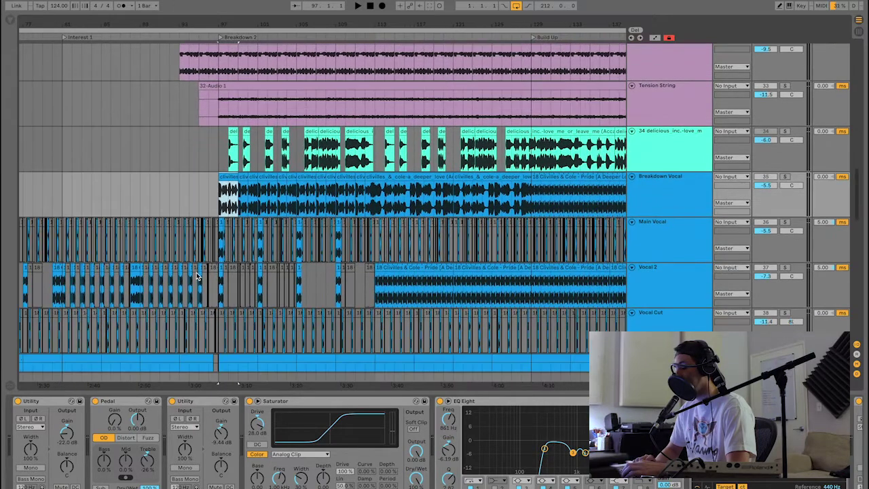
scroll(196, 275, "left", 2)
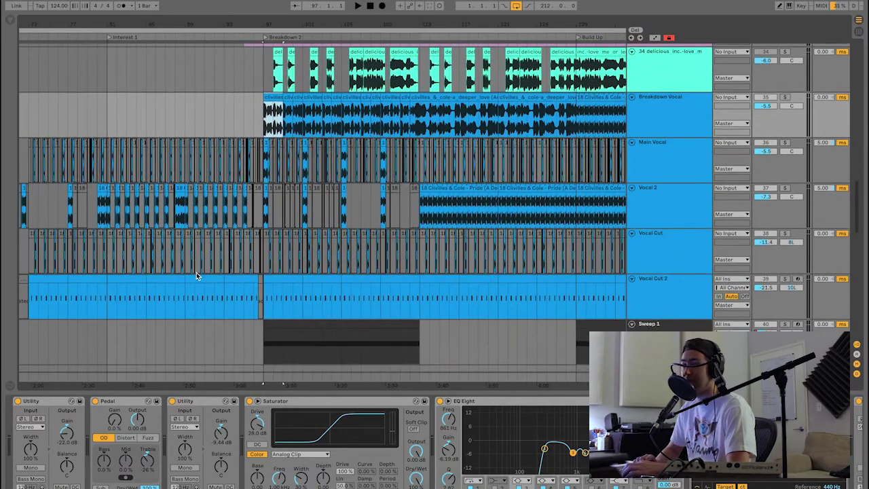
left_click_drag(108, 115, 263, 283)
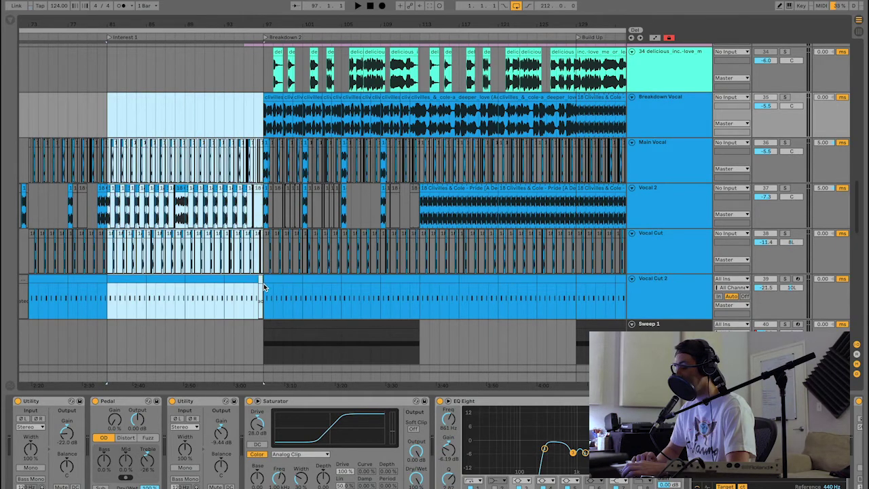
Examine the selected vocal clips, play the Main Vocal track soloed from Interest 1, and stop playback.
scroll(339, 197, "up", 3)
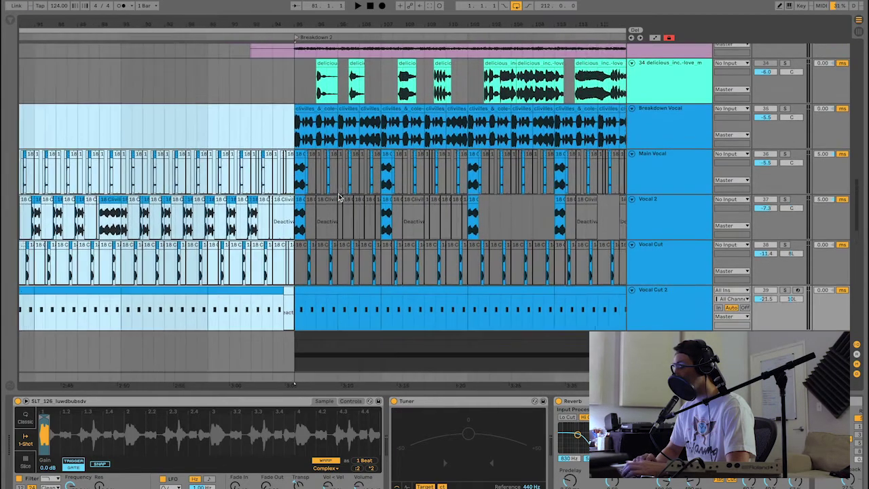
scroll(340, 197, "down", 3)
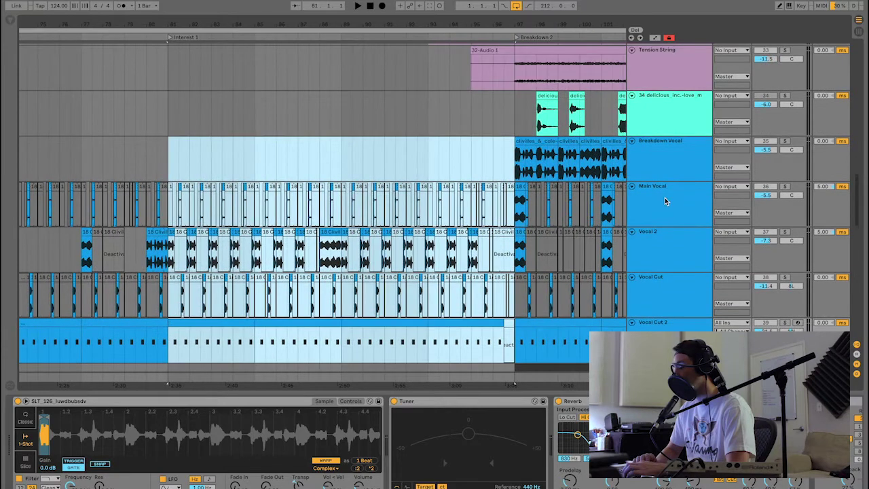
left_click(665, 198)
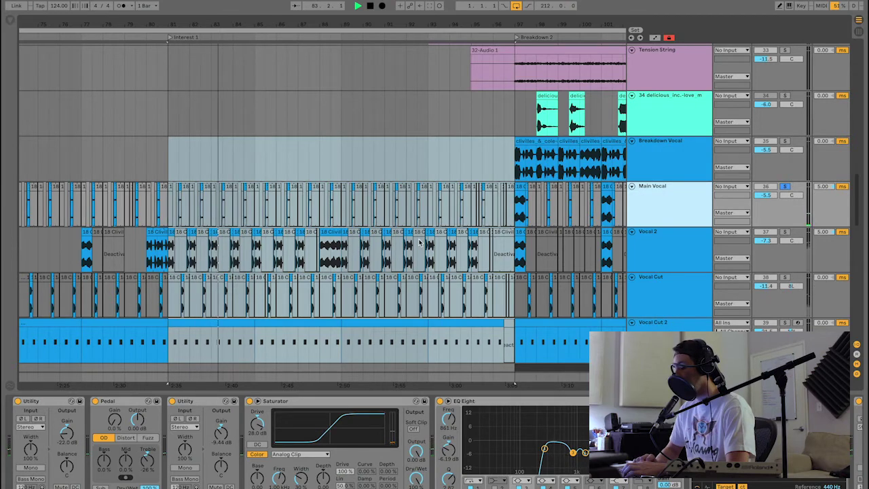
scroll(430, 241, "down", 1)
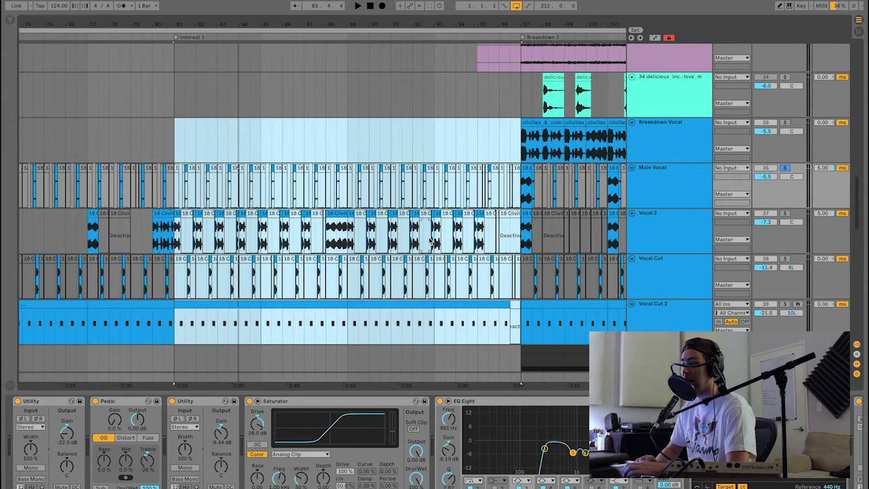
Solo the Vocal 2 track, play it from the start of Interest 1, and stop playback.
left_click(658, 241)
key("space")
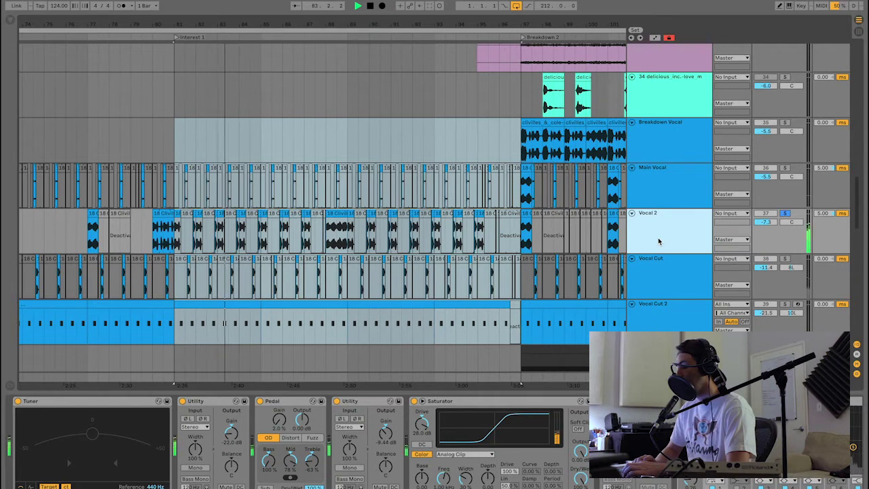
key("space")
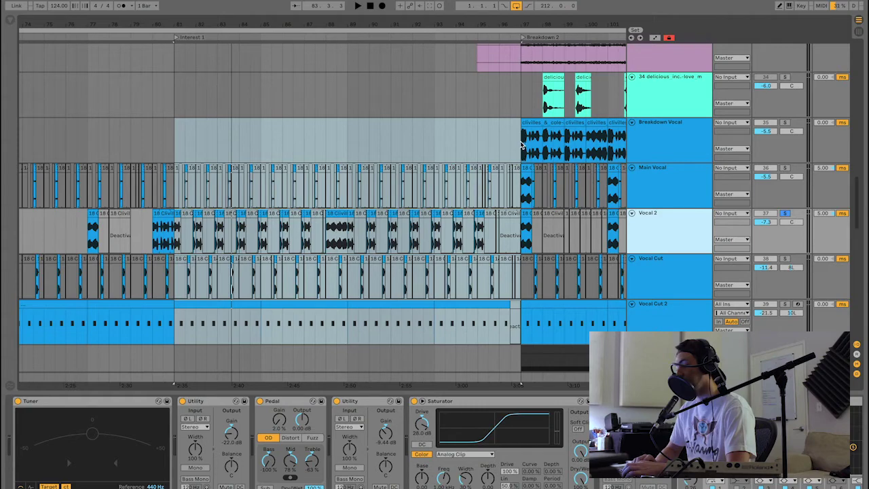
Go to the start of Breakdown 2 on the Breakdown Vocal track and listen to it soloed.
left_click(174, 241)
scroll(523, 148, "right", 10)
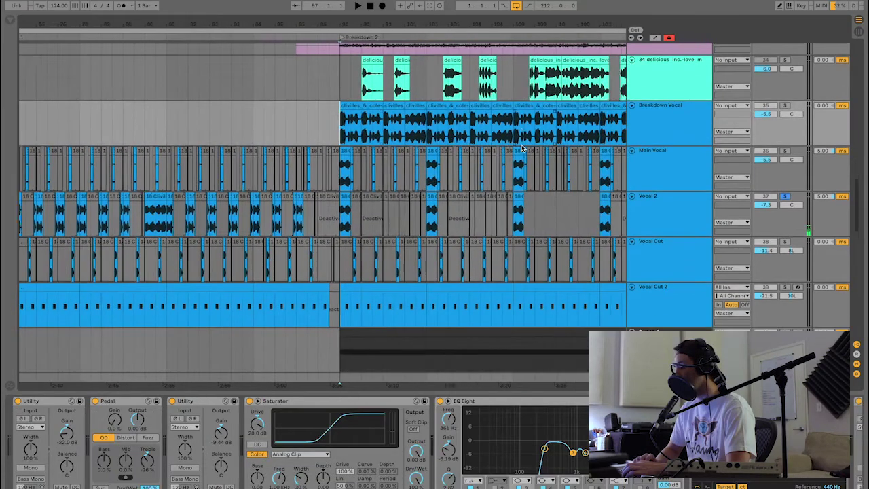
scroll(611, 190, "up", 3)
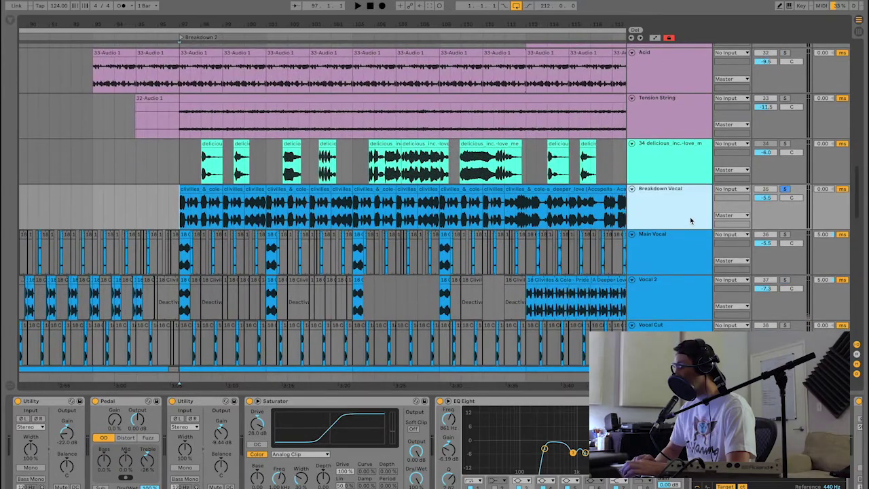
Play the Vocal Cut track soloed from the start of Interest 1 and review the Tension Rack in its device chain.
scroll(378, 177, "down", 4)
scroll(378, 177, "left", 7)
scroll(378, 176, "down", 2)
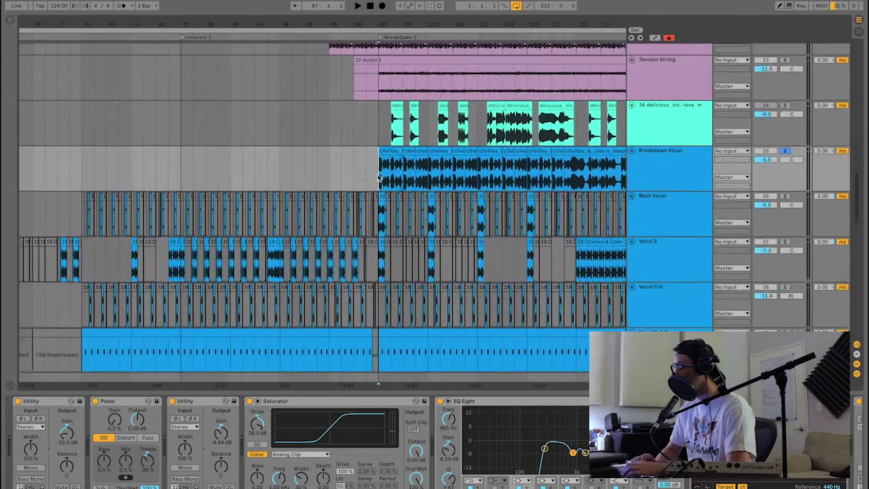
left_click(200, 248)
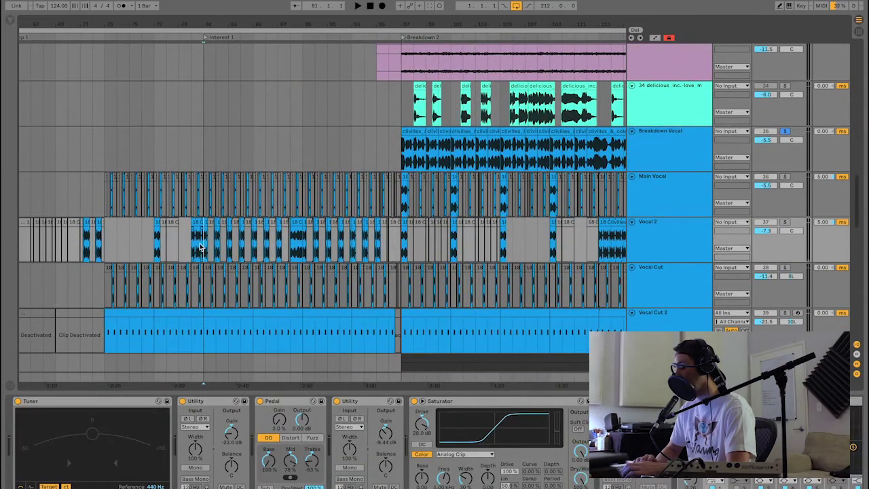
left_click(207, 296)
left_click(703, 274)
key("s")
key("space")
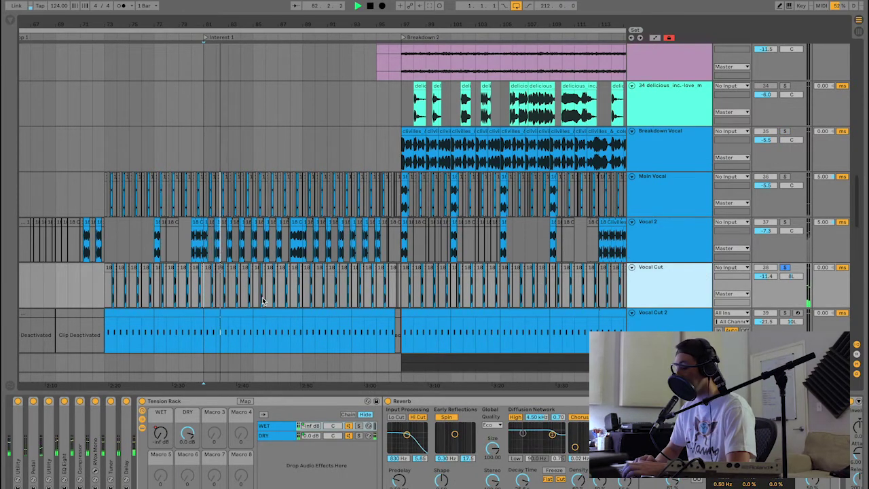
scroll(662, 265, "down", 1)
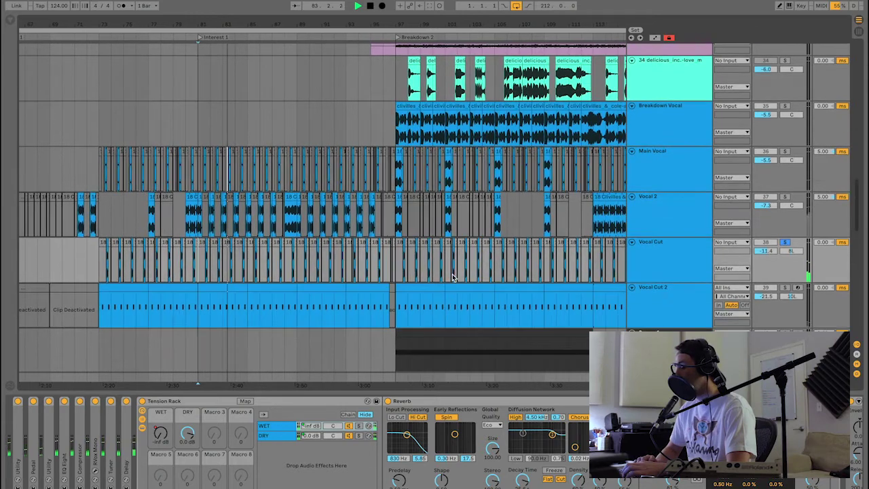
left_click(658, 255)
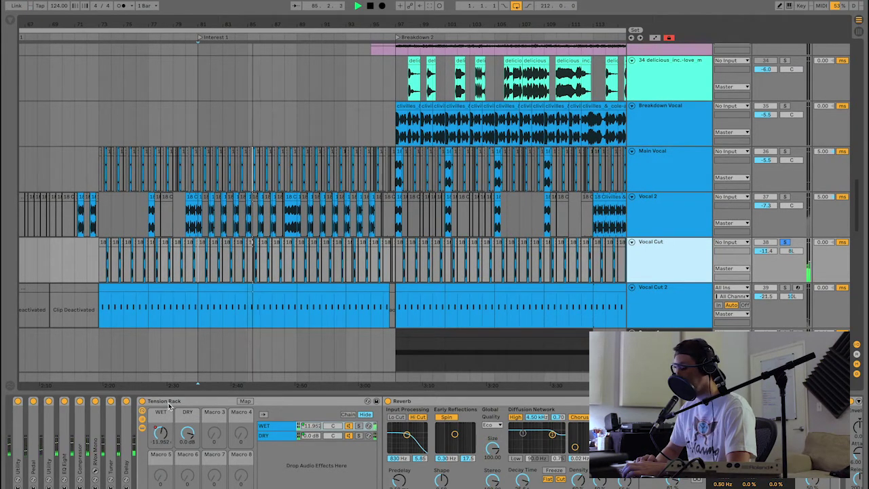
Listen to the Vocal Cut 2 track soloed with its sampler shown, stop playback, and reselect the Vocal Cut track.
left_click(654, 310)
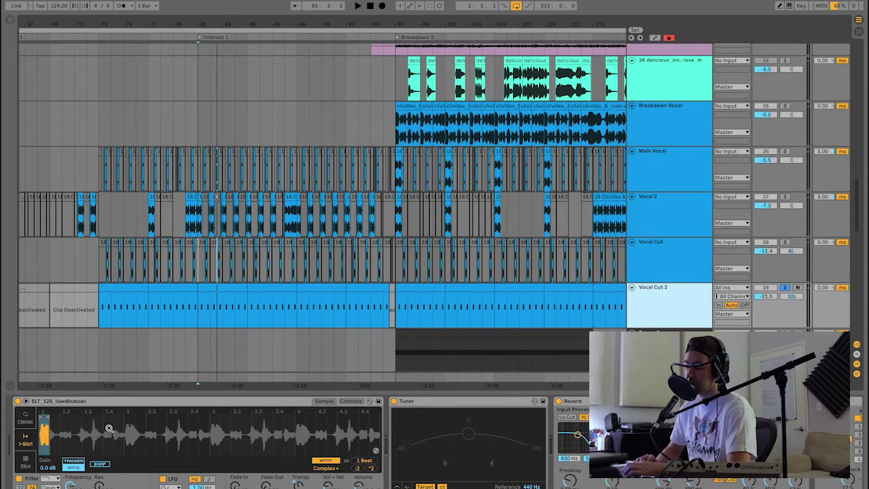
left_click(689, 268)
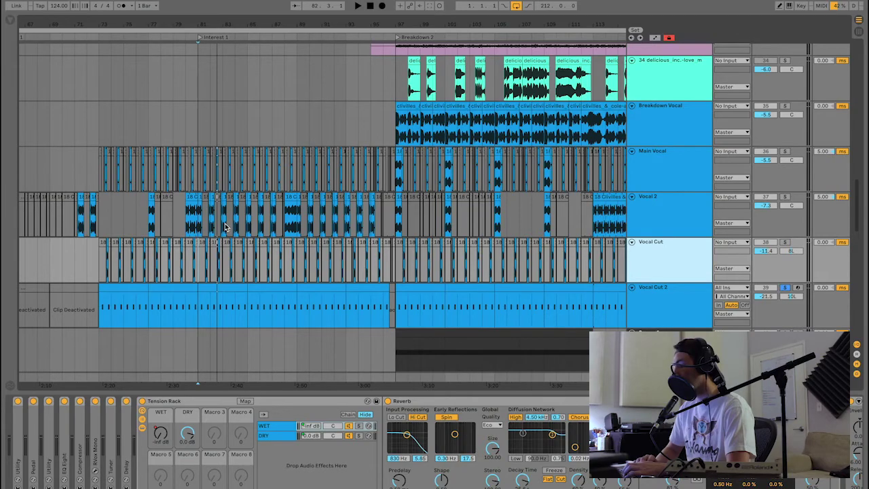
Look over the arrangement from the bass and drum layers down to the vocals and sweeps, between Drop 1 and Build Up.
scroll(245, 228, "down", 3)
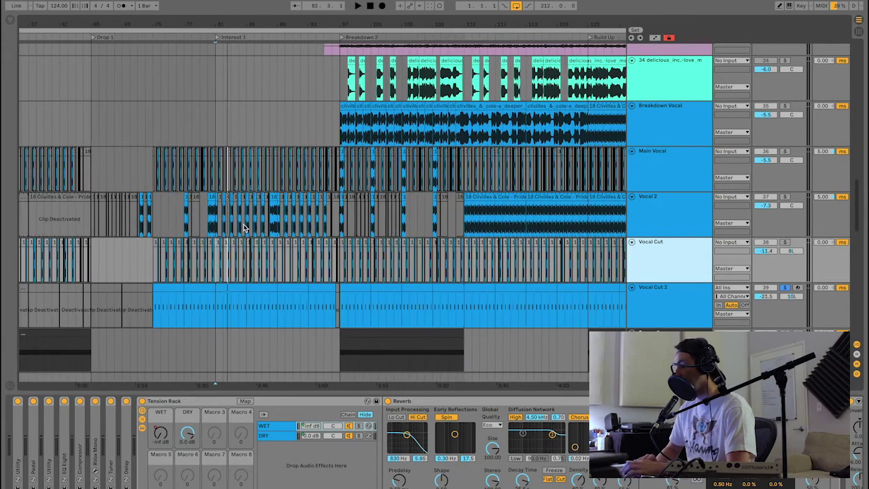
scroll(244, 228, "down", 2)
scroll(245, 228, "up", 10)
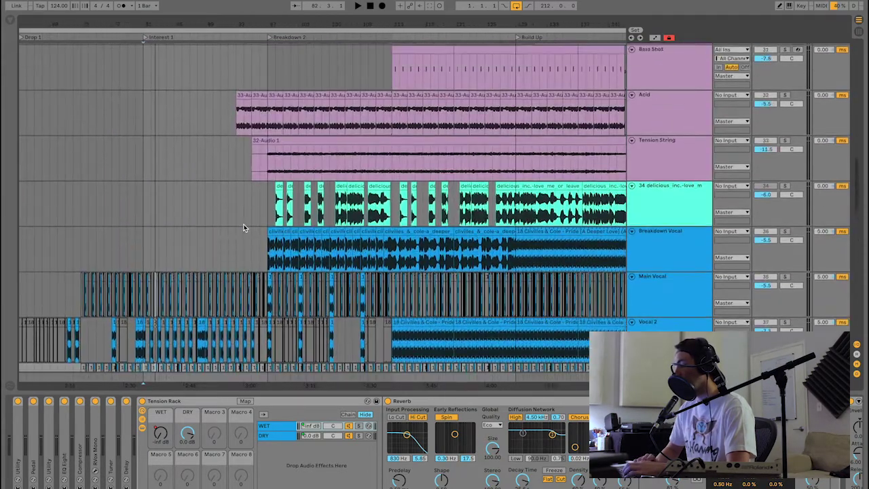
scroll(242, 217, "up", 5)
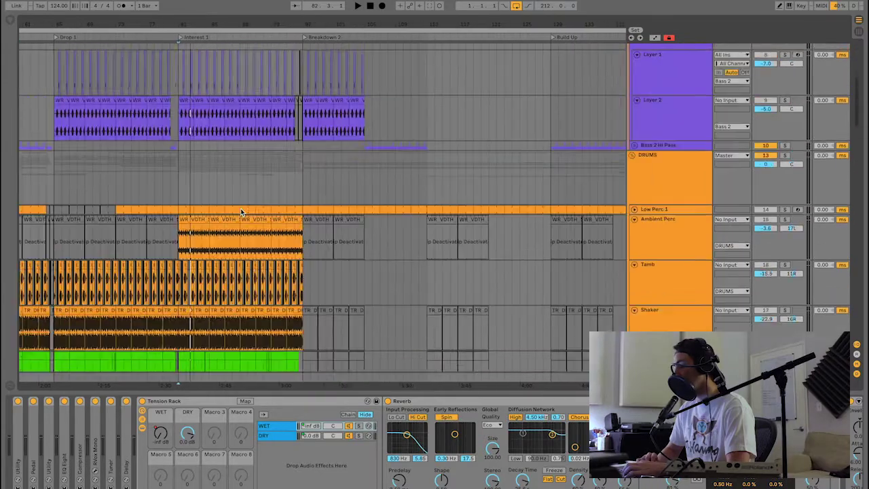
scroll(241, 212, "down", 12)
scroll(241, 207, "down", 10)
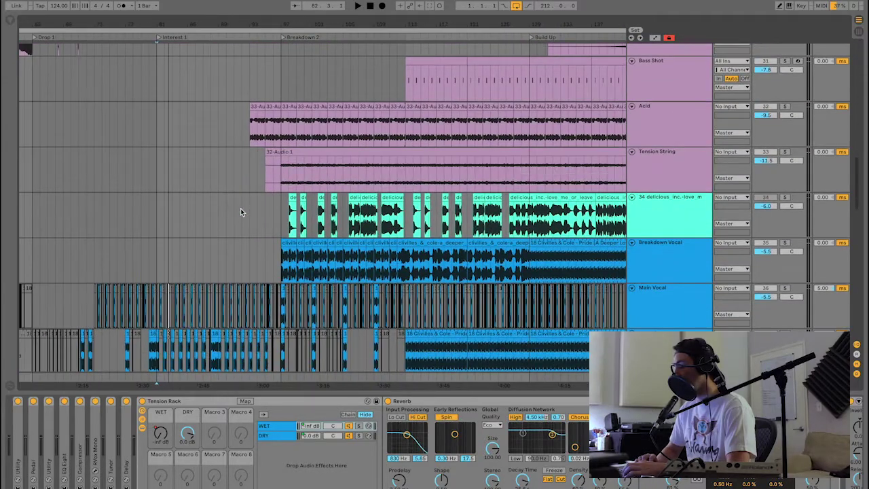
scroll(250, 173, "up", 4)
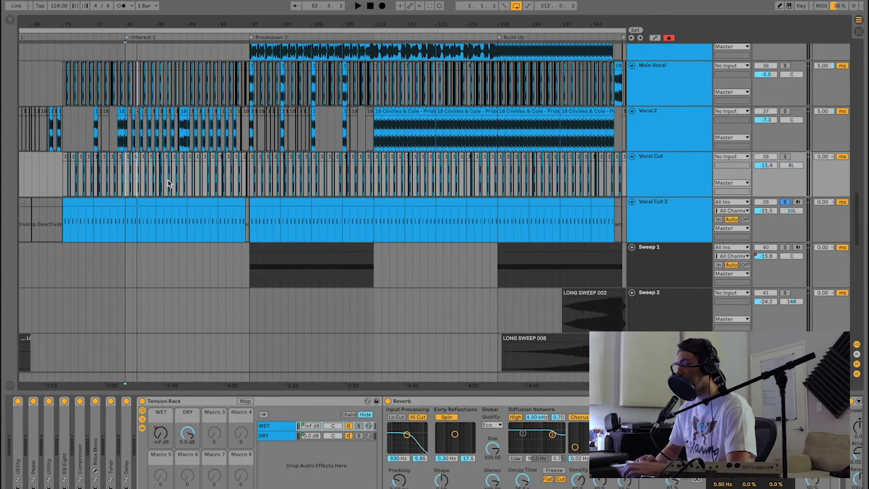
scroll(208, 178, "up", 3)
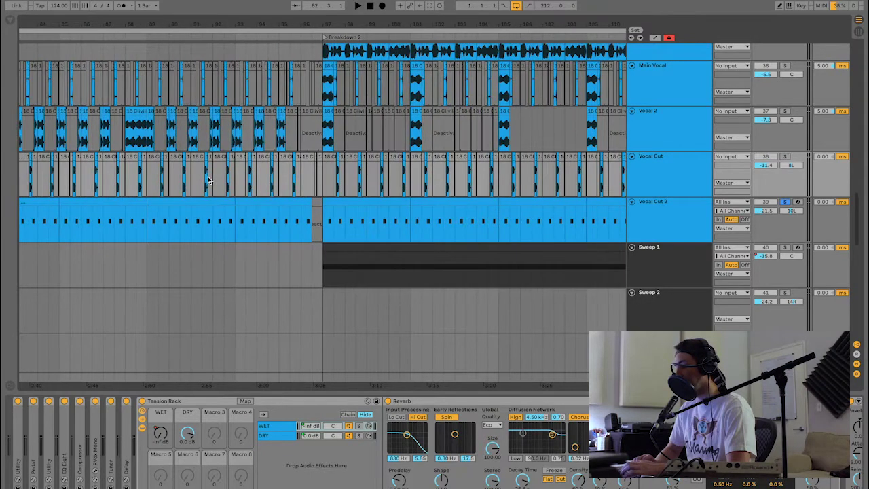
scroll(208, 178, "down", 2)
scroll(208, 180, "up", 5)
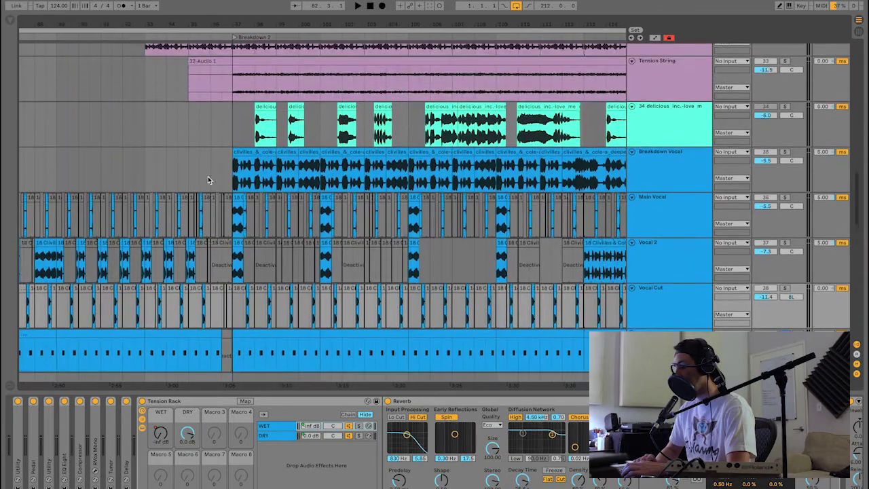
Solo the Acid track, play it from the start of Breakdown 2, and follow its Auto Filter movement.
left_click(210, 114)
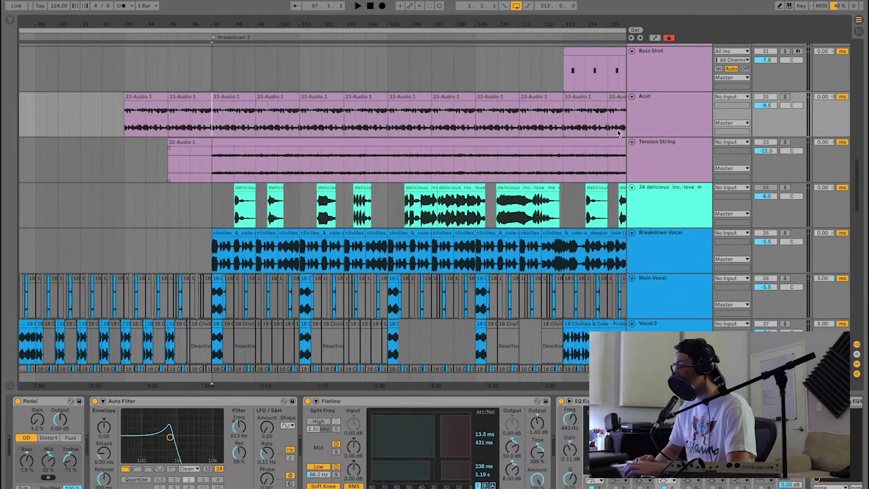
key("space")
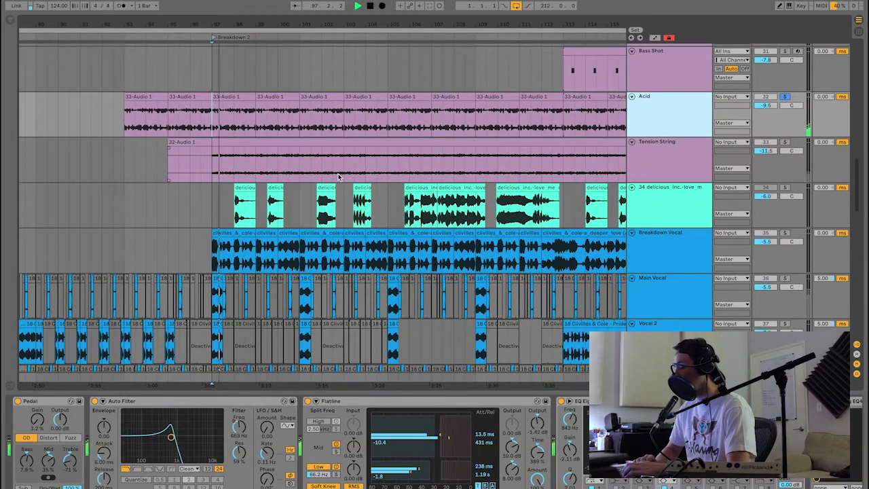
scroll(337, 173, "right", 2)
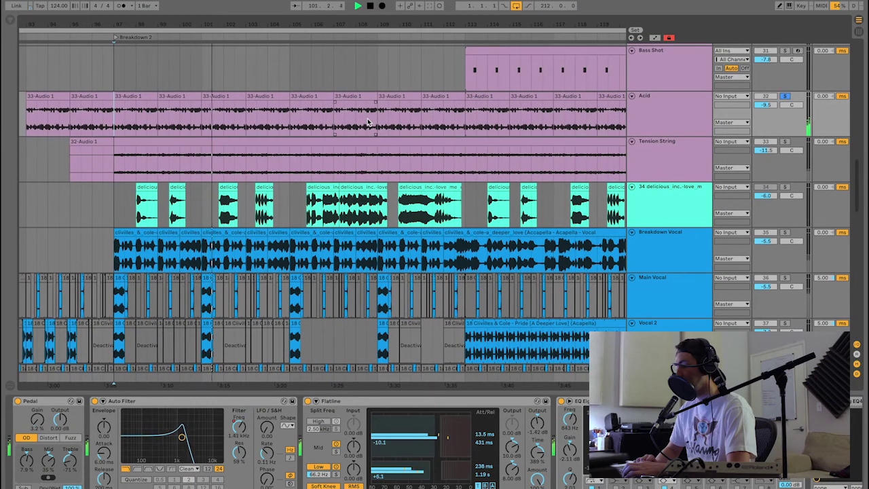
scroll(381, 115, "up", 1)
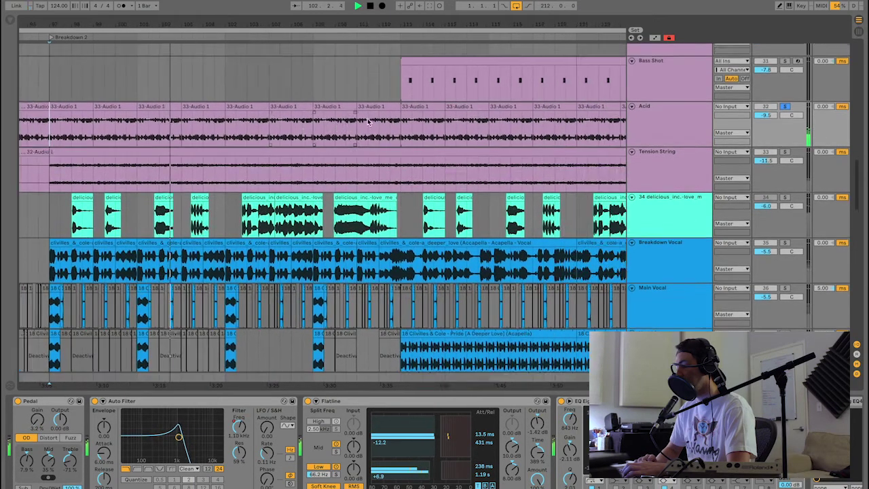
Continue the soloed Acid playback from its clip at bar 113 and view the track through to Drop 2.
left_click(405, 103)
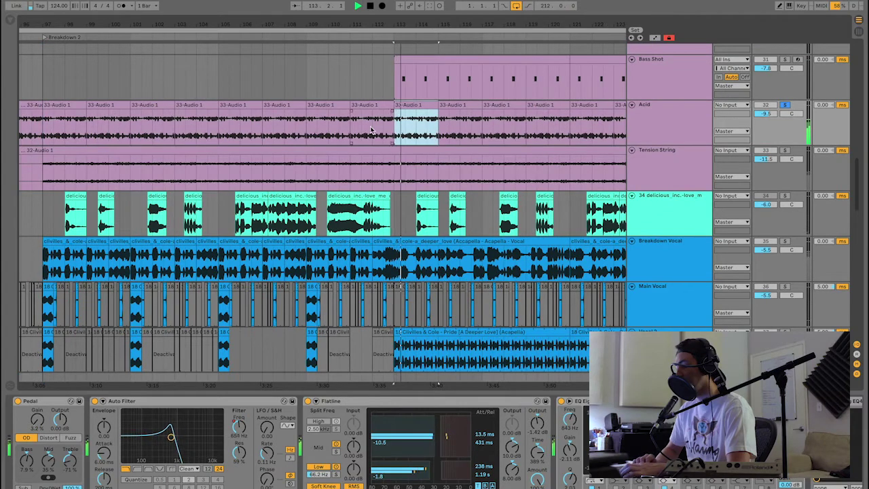
scroll(371, 129, "down", 3)
scroll(367, 109, "down", 3)
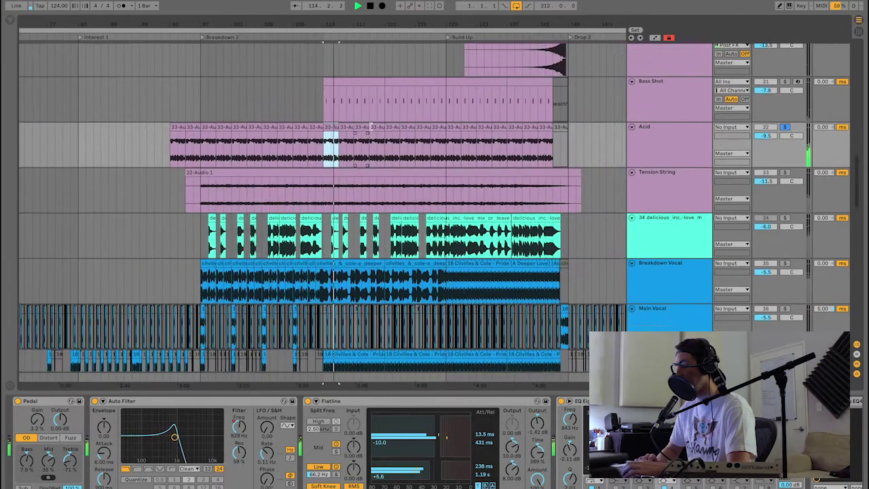
Select the first Bass Shot clip in Breakdown 2 and listen to that track soloed.
left_click(364, 89)
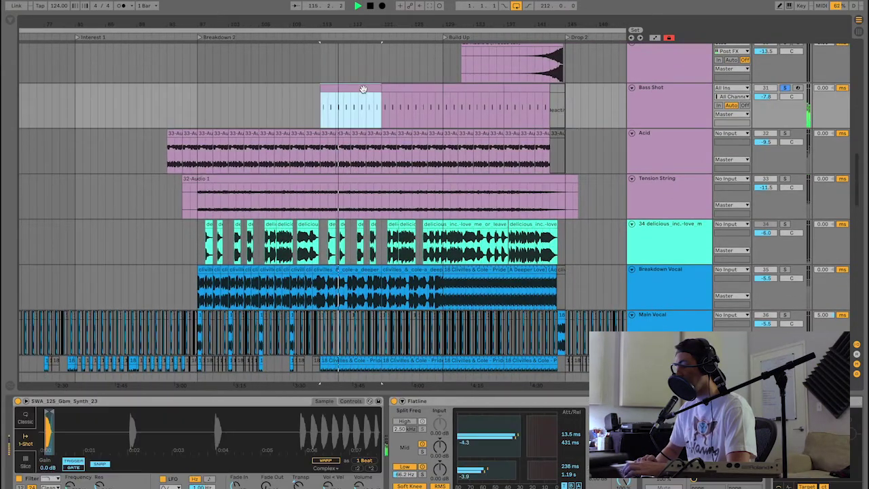
scroll(348, 107, "down", 1)
scroll(348, 107, "down", 1)
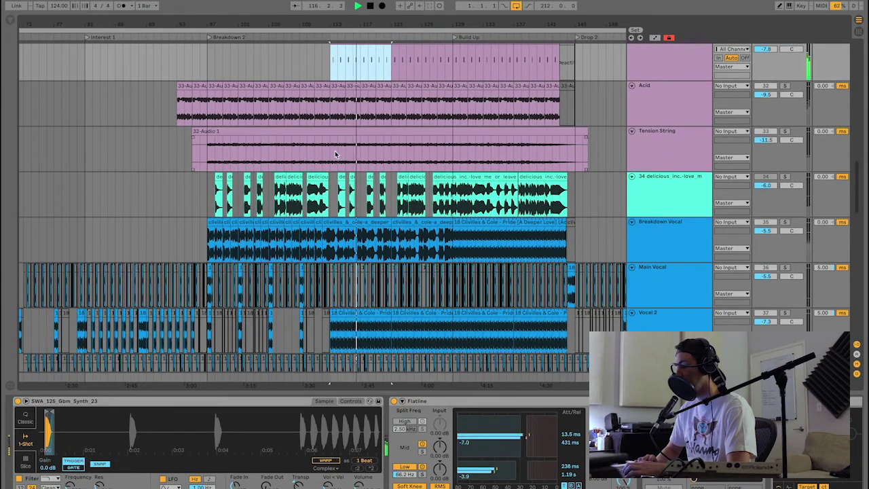
Listen to the Tension String track soloed, and bring up the Stab track with its device chain.
left_click(645, 147)
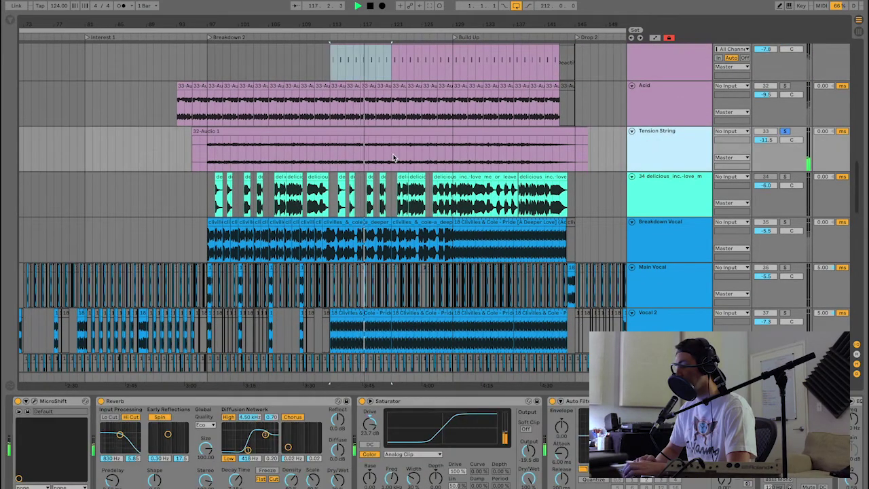
scroll(295, 163, "up", 5)
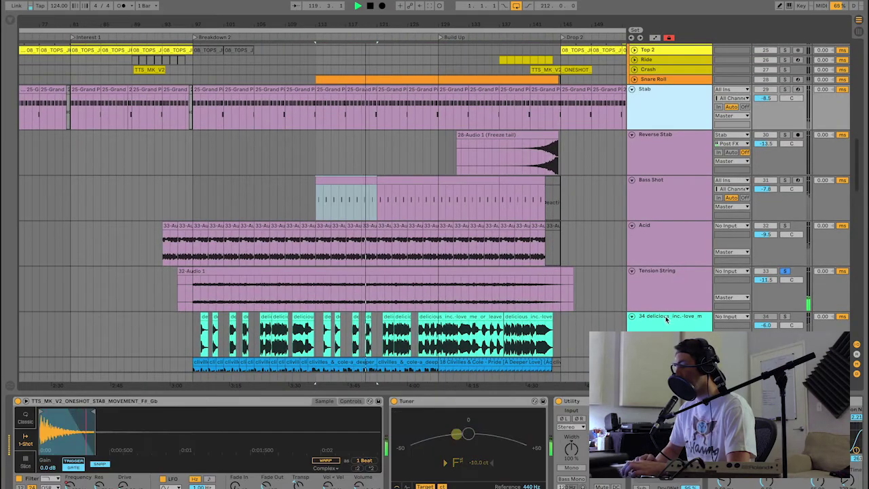
Solo the Stab through Tension String tracks together with Breakdown Vocal, Main Vocal, Vocal 2, Vocal Cut and Vocal Cut 2.
left_click(661, 297, "shift")
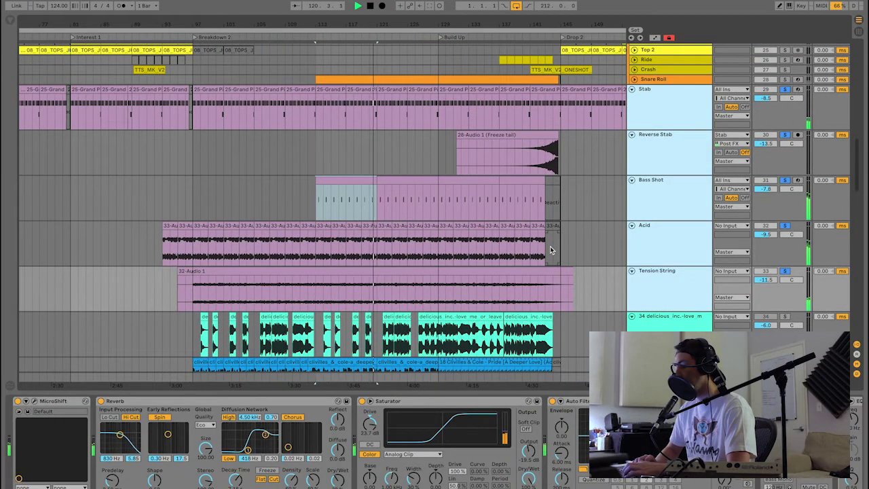
scroll(770, 269, "down", 5)
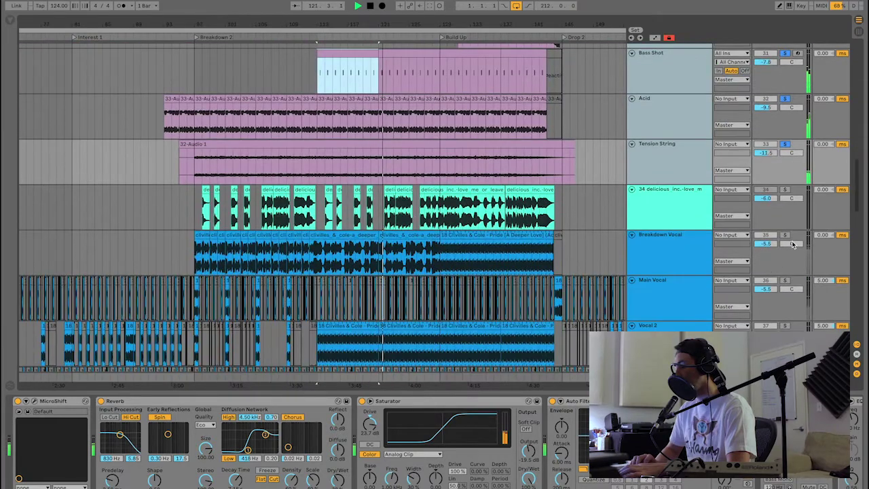
left_click(785, 235)
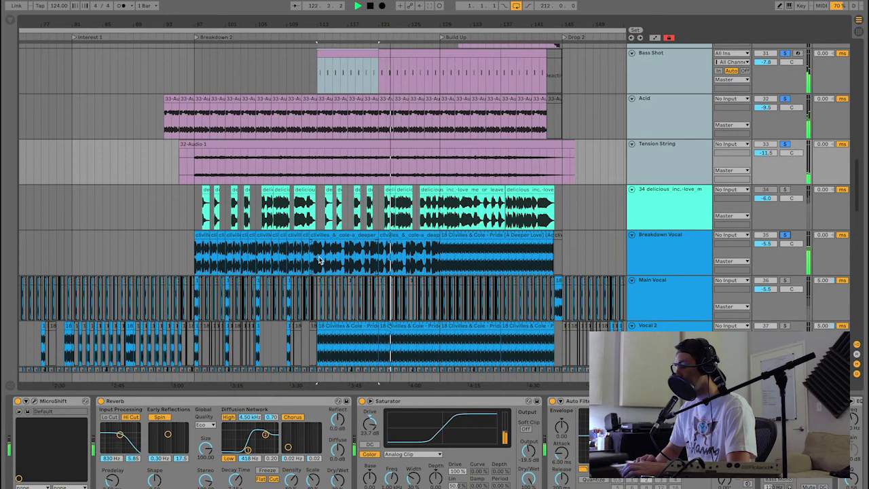
scroll(504, 236, "down", 3)
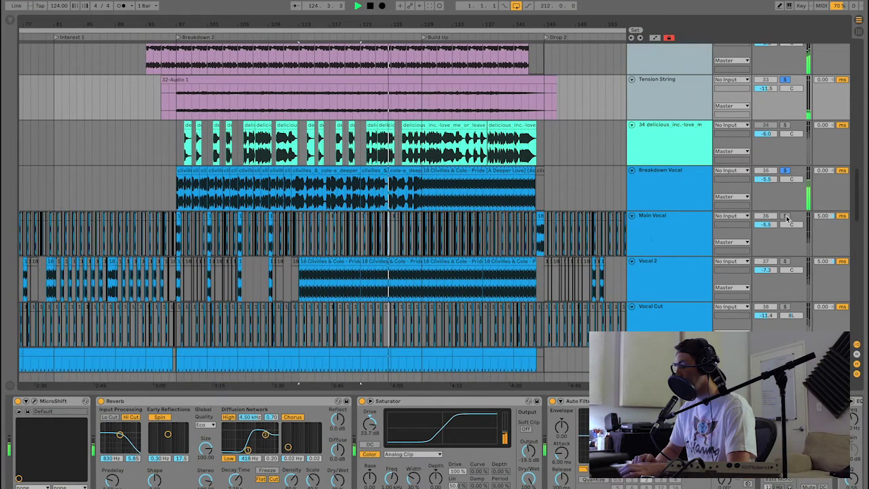
left_click(785, 263)
scroll(787, 257, "down", 3)
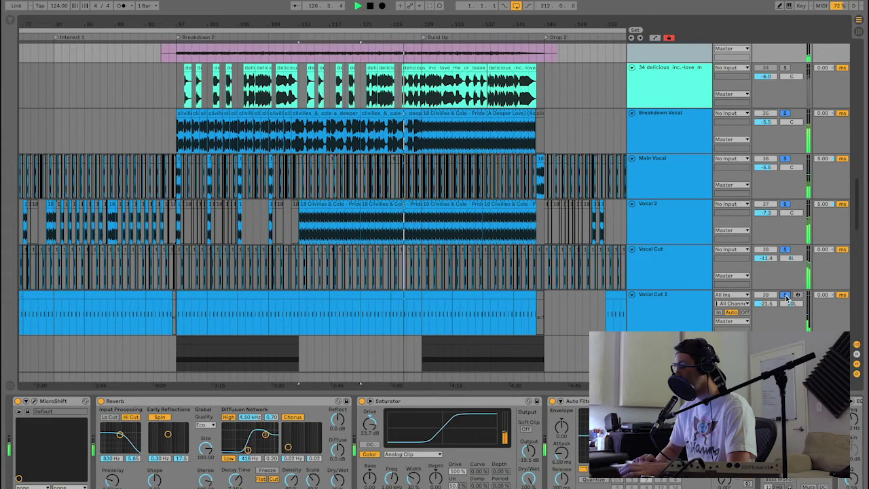
Add all the effects tracks from Sweep 1 down to Noise Pump to the solo group.
scroll(640, 254, "down", 3)
scroll(669, 293, "down", 15)
scroll(669, 293, "down", 12)
left_click(670, 310, "shift")
left_click(786, 217)
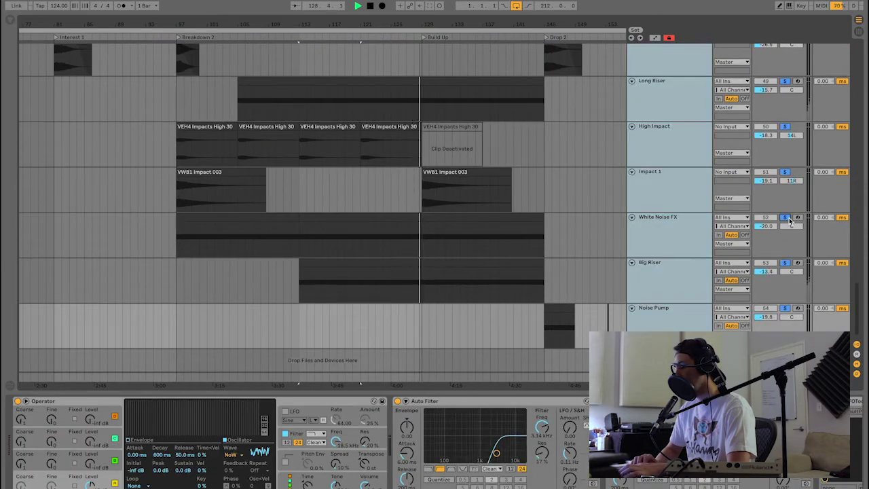
Add the KICK + BASS group to the soloed tracks, then clear all solos to hear the full mix.
scroll(688, 167, "up", 15)
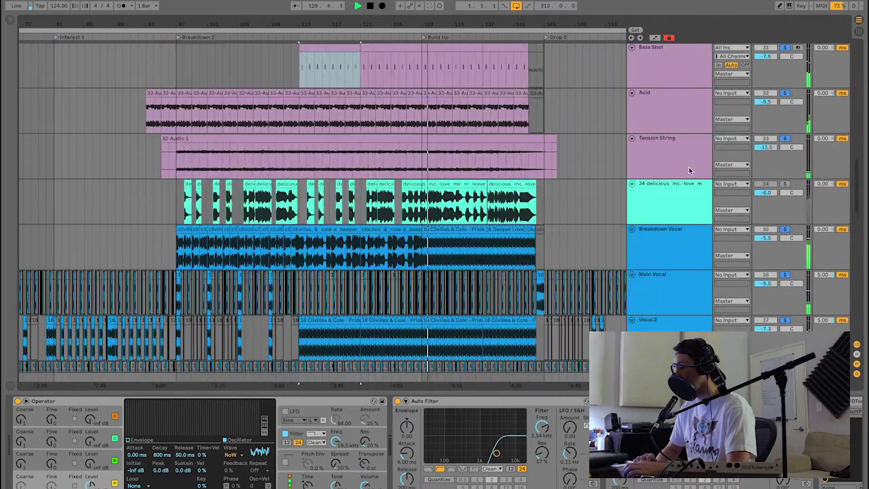
scroll(689, 170, "up", 15)
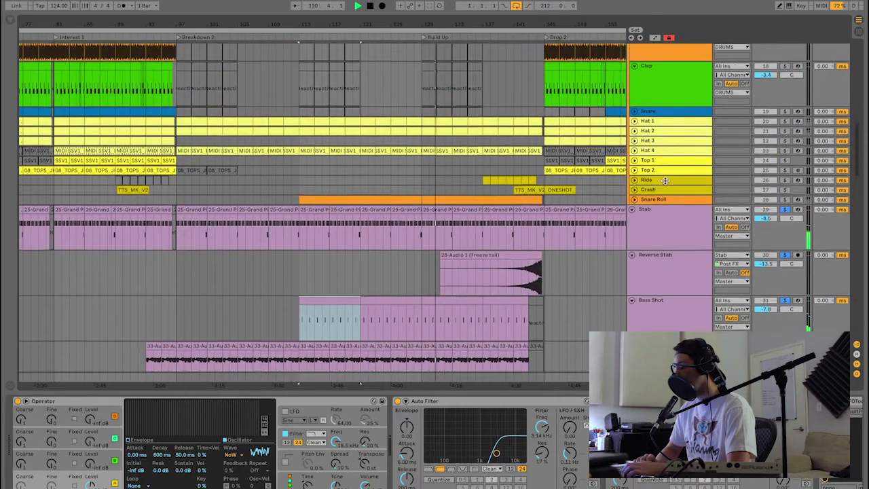
scroll(666, 181, "up", 6)
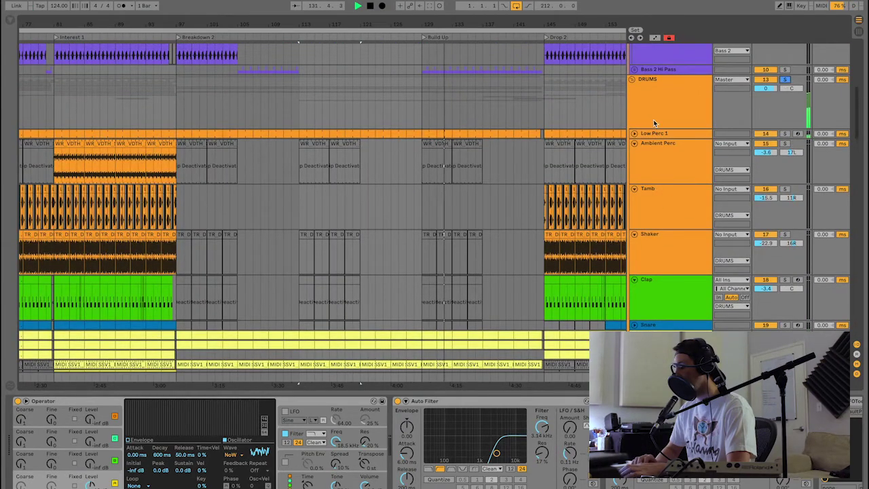
scroll(653, 120, "up", 12)
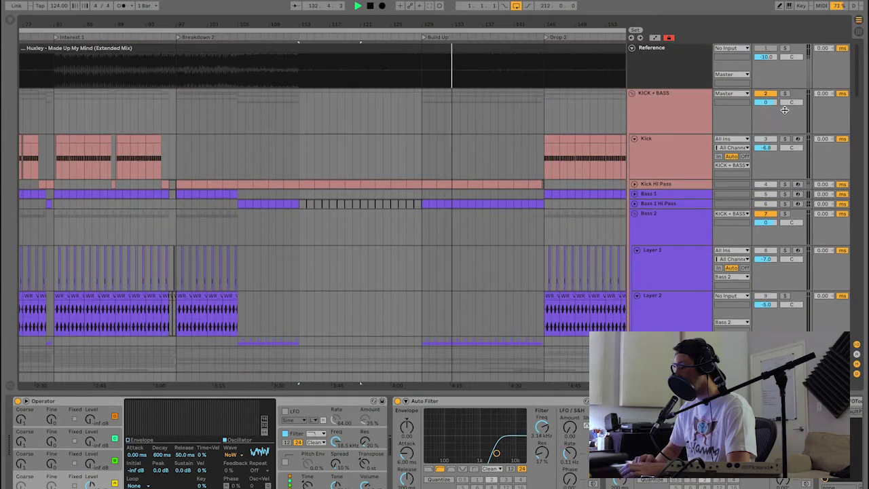
left_click(785, 94)
left_click(786, 95)
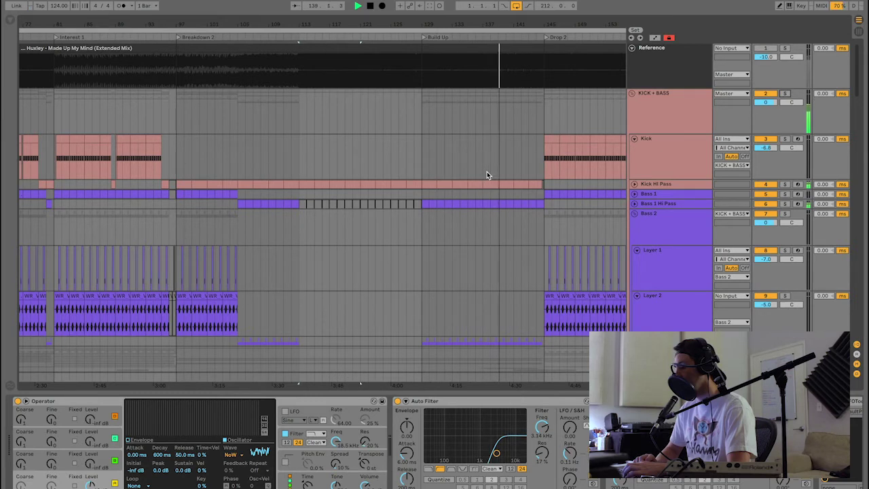
Hide the device view and follow full-mix playback from the Build Up into Drop 2, examining the riser, impact and reverse effects tracks.
key("super+alt+l")
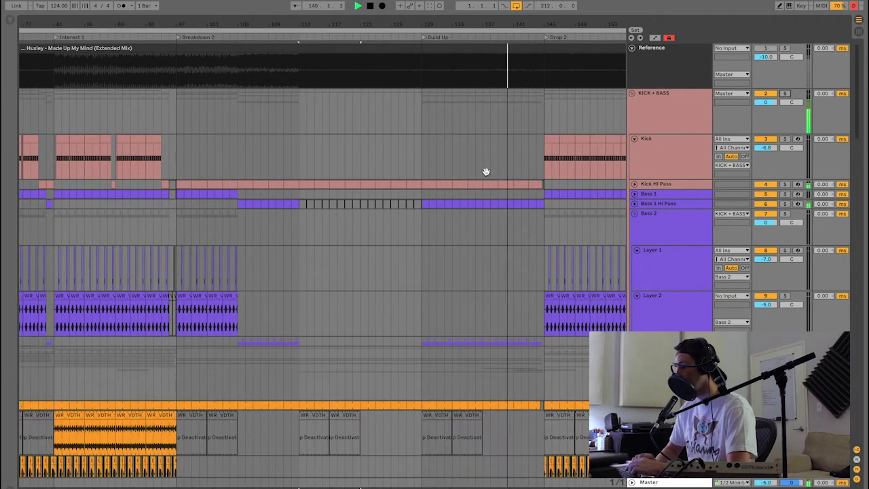
scroll(486, 171, "down", 5)
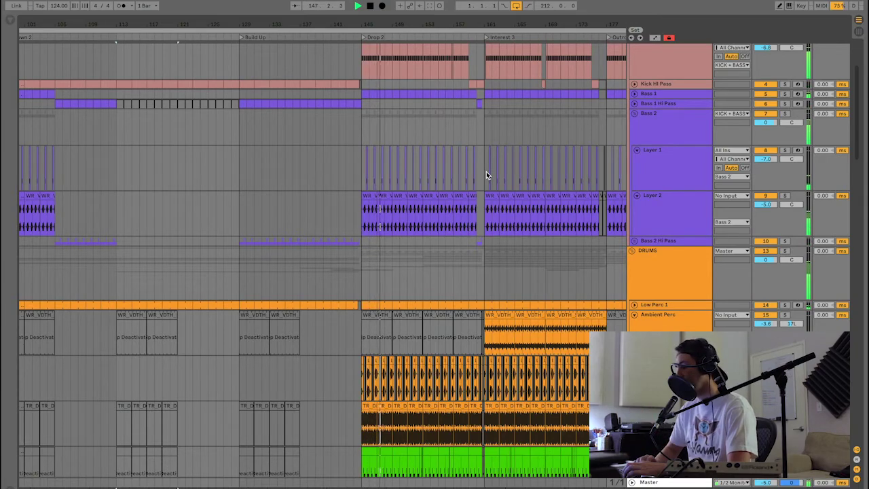
scroll(520, 217, "down", 15)
scroll(522, 221, "down", 5)
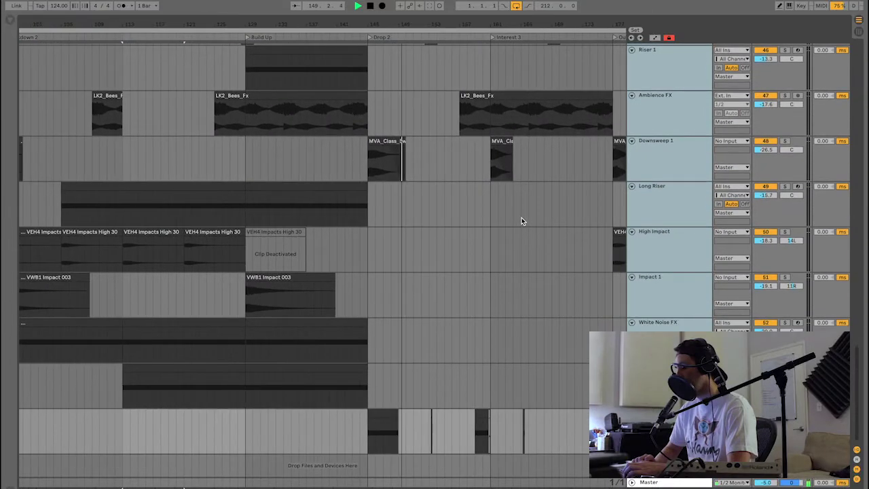
scroll(522, 221, "up", 3)
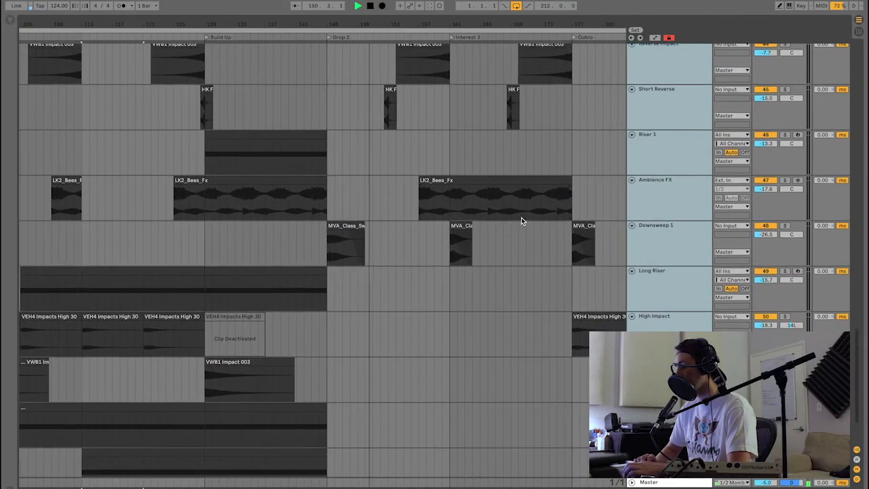
scroll(521, 221, "up", 2)
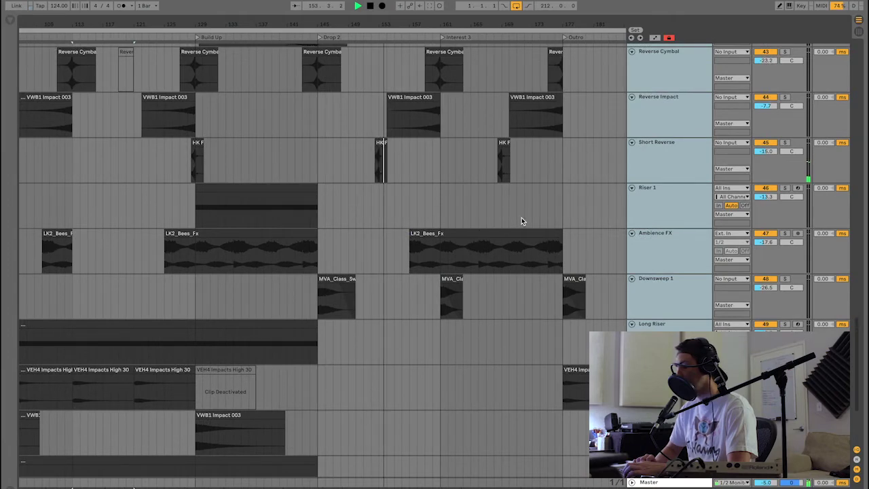
Stop playback, fold all tracks to overview the whole arrangement, and select the Breakdown 2 range up to Build Up on the Reverse Stab track.
scroll(521, 221, "up", 10)
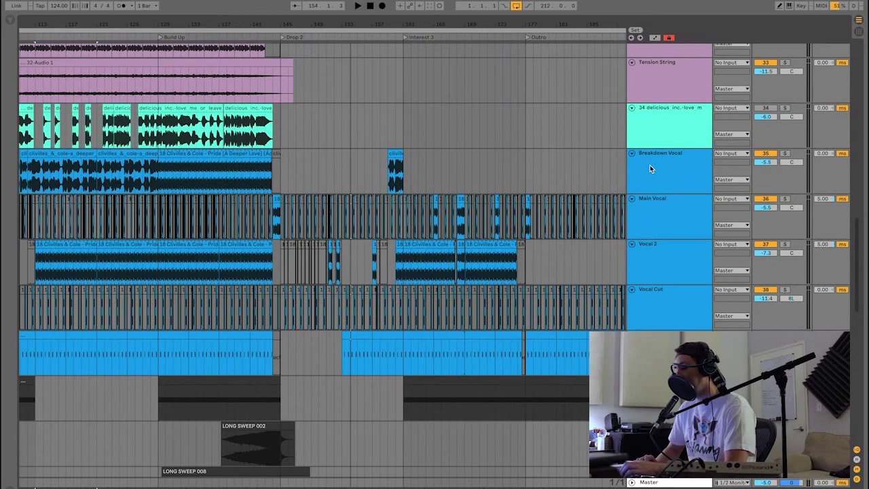
scroll(650, 165, "up", 15)
scroll(650, 165, "up", 5)
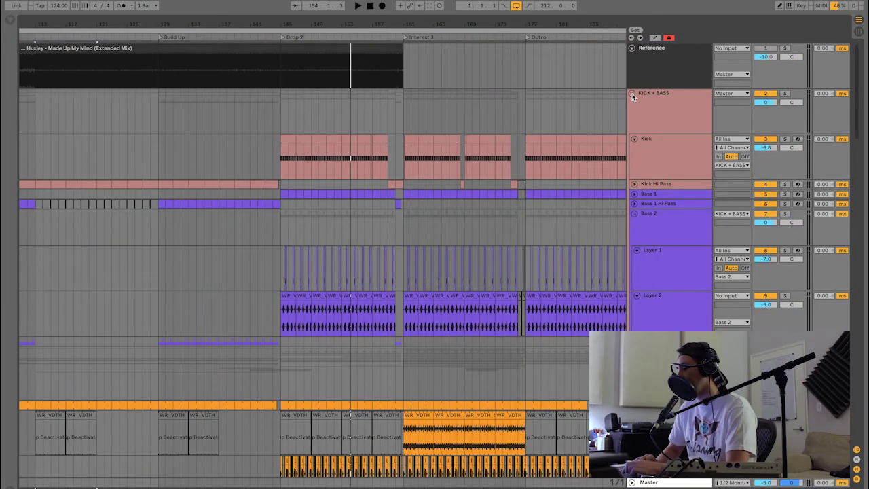
left_click(632, 93, "alt")
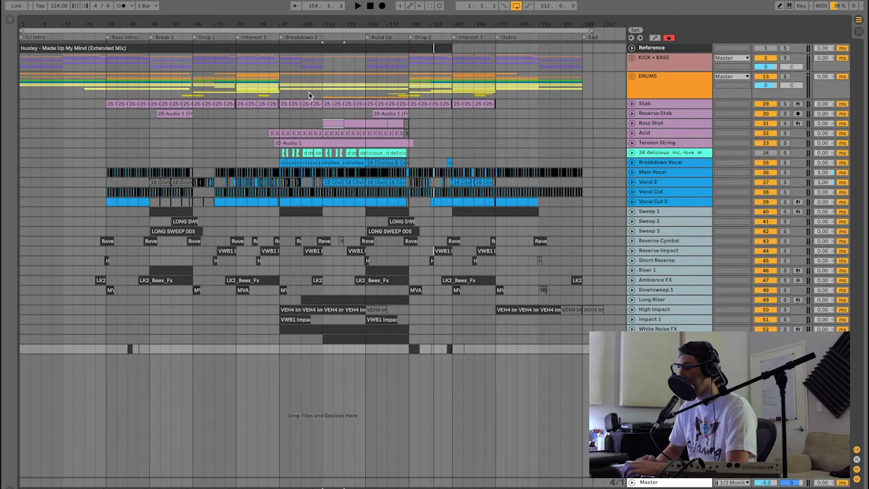
left_click_drag(281, 114, 365, 114)
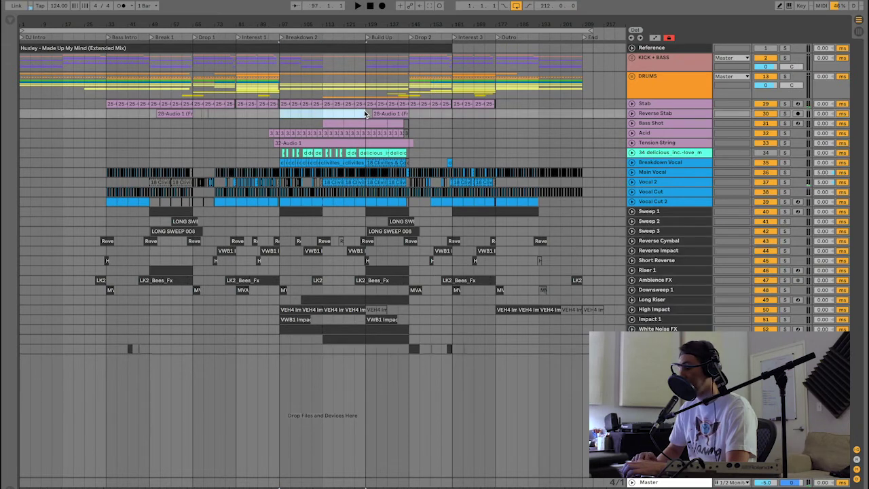